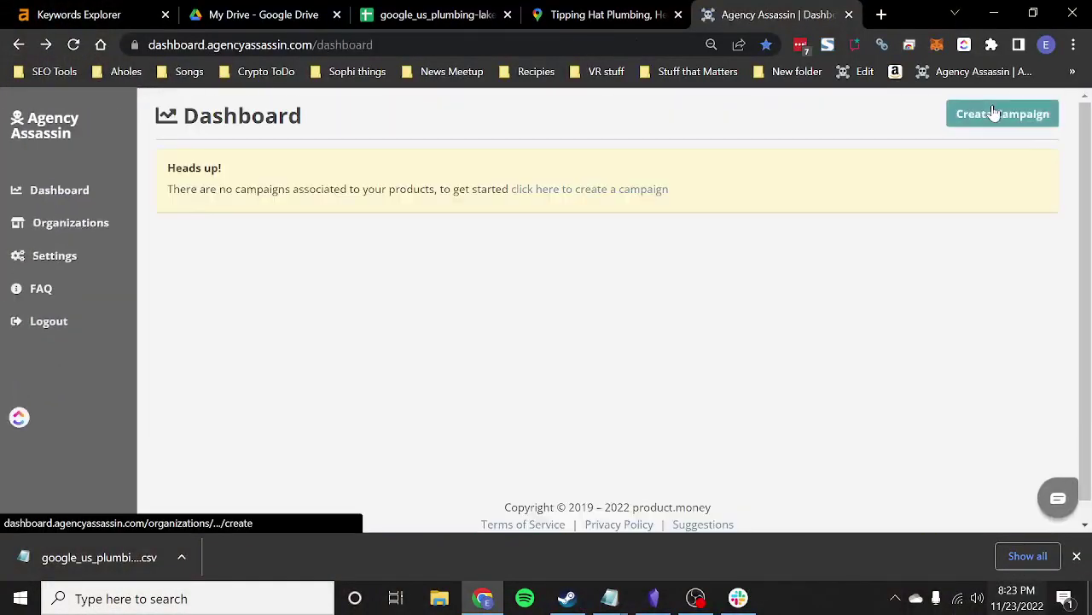
# Open the new-campaign form with the Dashboard's Create Campaign button
pyautogui.click(998, 114)
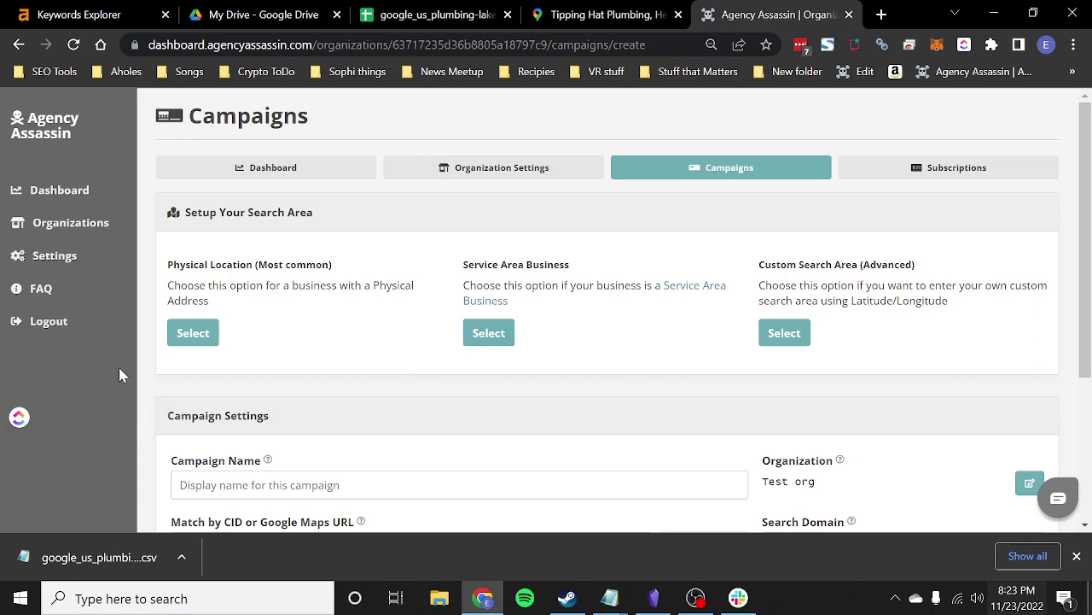
# Search a Physical Location area for Tipping Hat Plumbing, Heating & Electric with a 4.5-mile radius
pyautogui.click(195, 334)
pyautogui.scroll(-2, 617, 483)
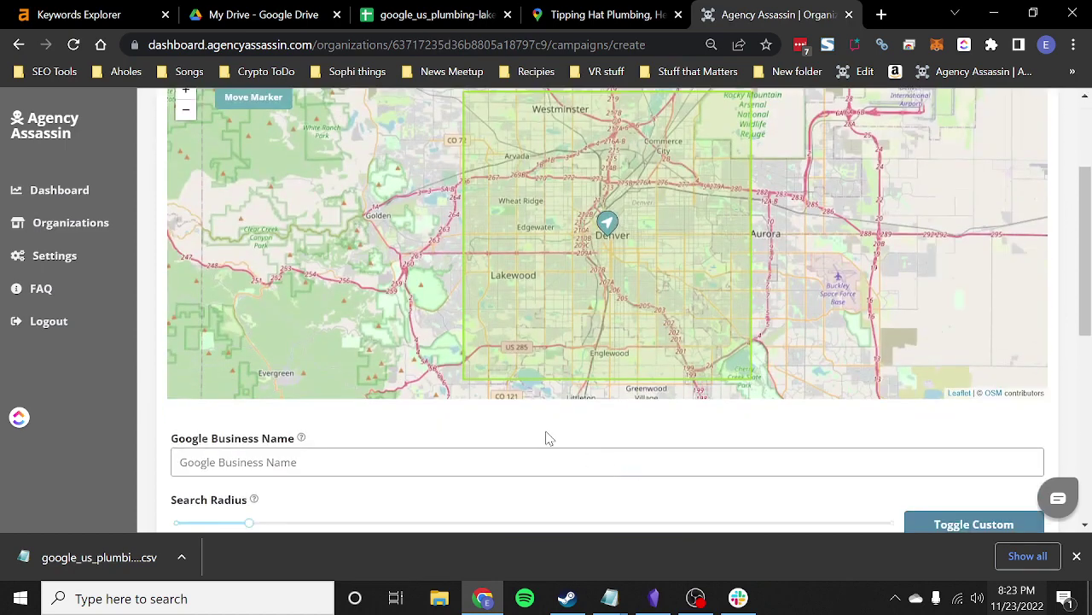
pyautogui.write('tipp')
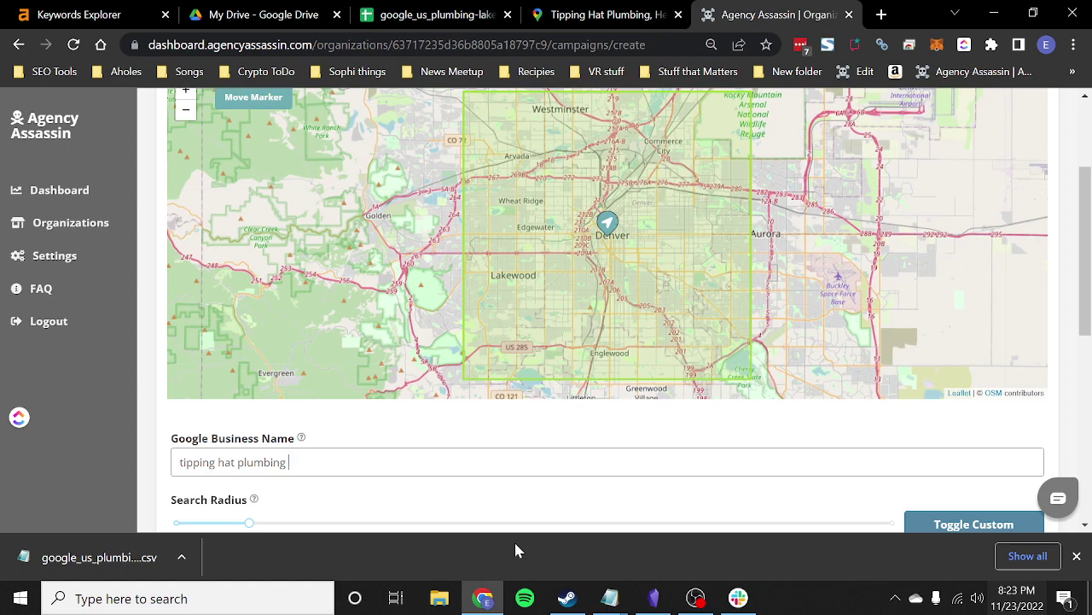
pyautogui.write('wood')
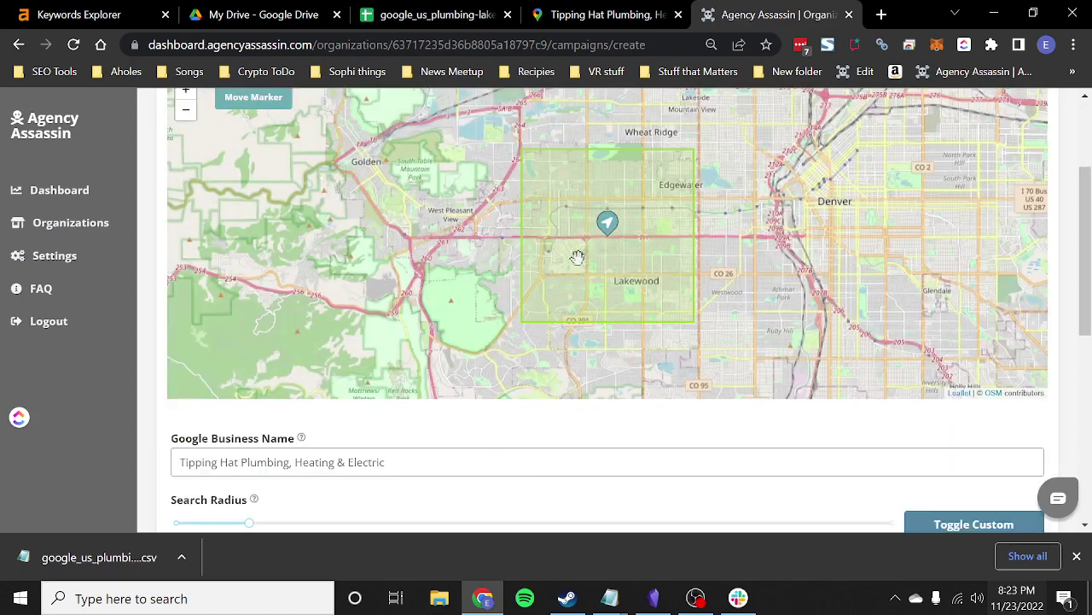
pyautogui.scroll(-1, 176, 381)
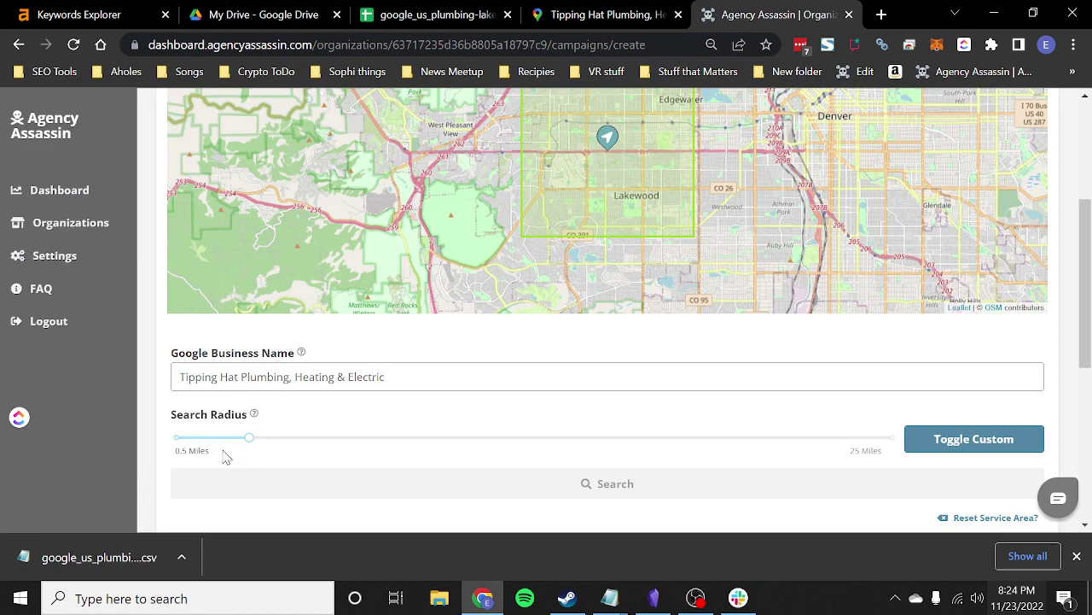
pyautogui.moveTo(248, 438); pyautogui.dragTo(305, 456)
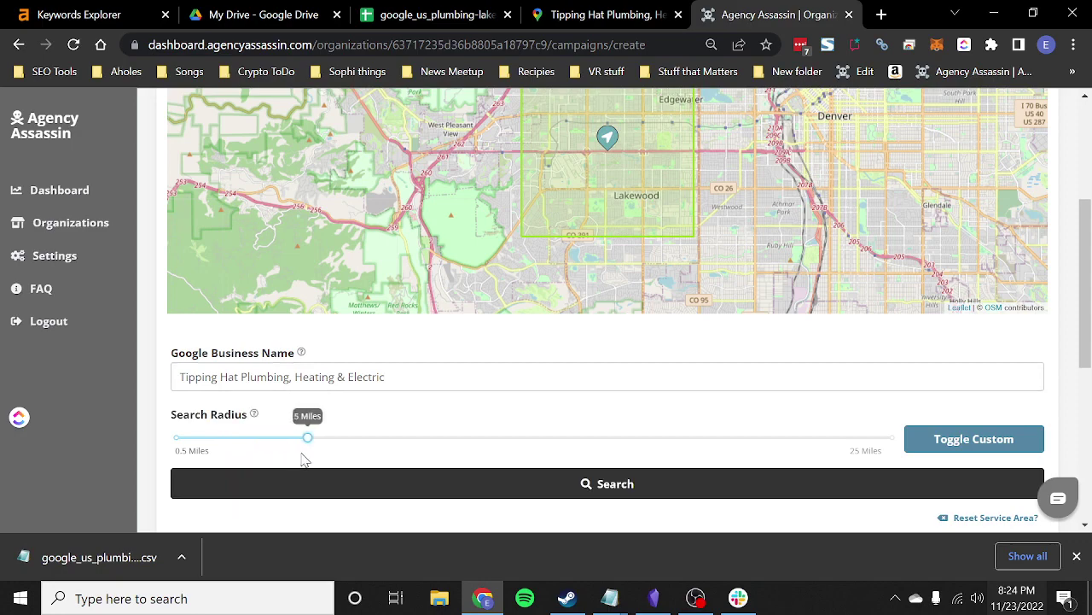
pyautogui.click(626, 485)
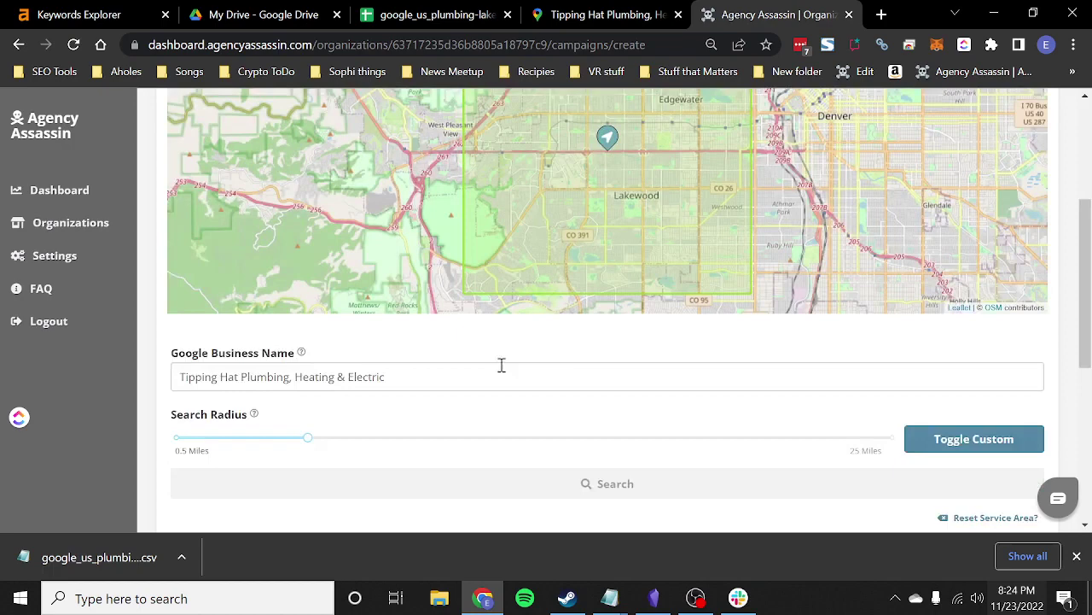
# Name the campaign 'Tipping Hat Lakewood'
pyautogui.scroll(-2, 531, 334)
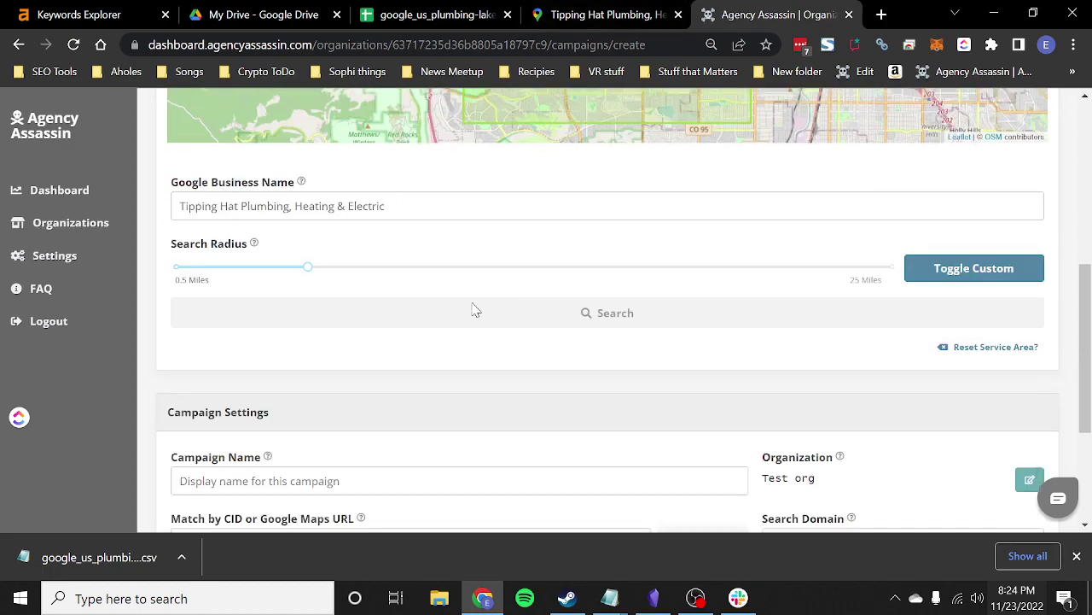
pyautogui.scroll(-2, 475, 309)
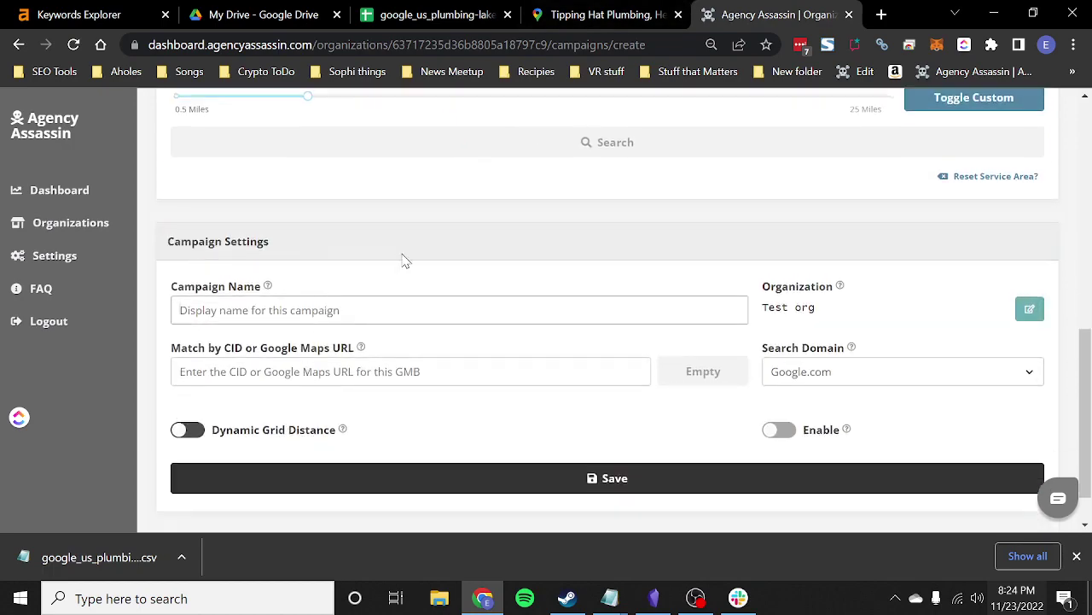
pyautogui.write('Ti')
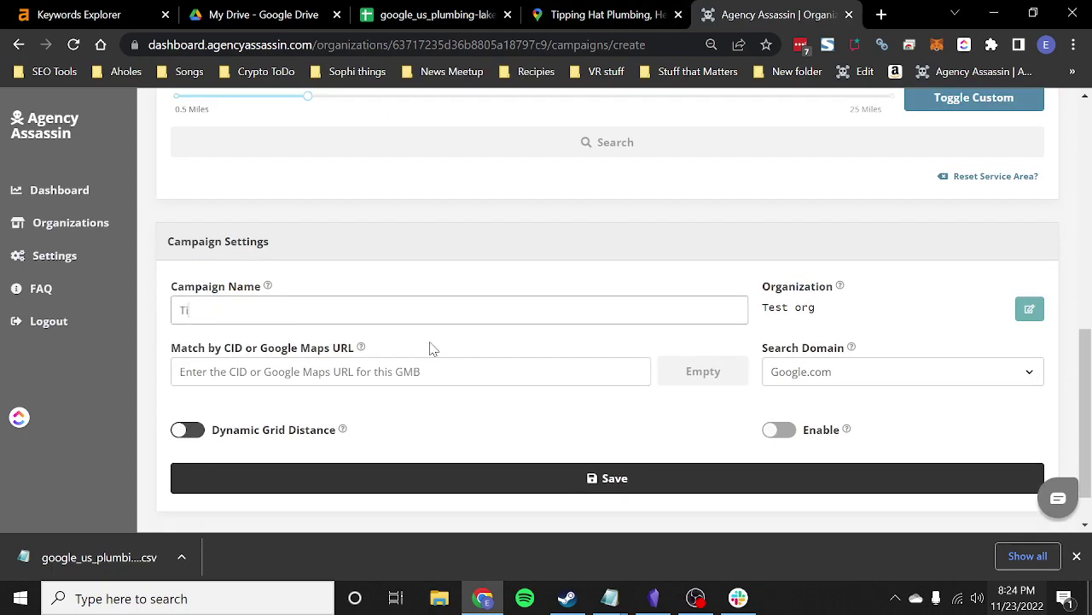
pyautogui.write('pping Hat Lakewood')
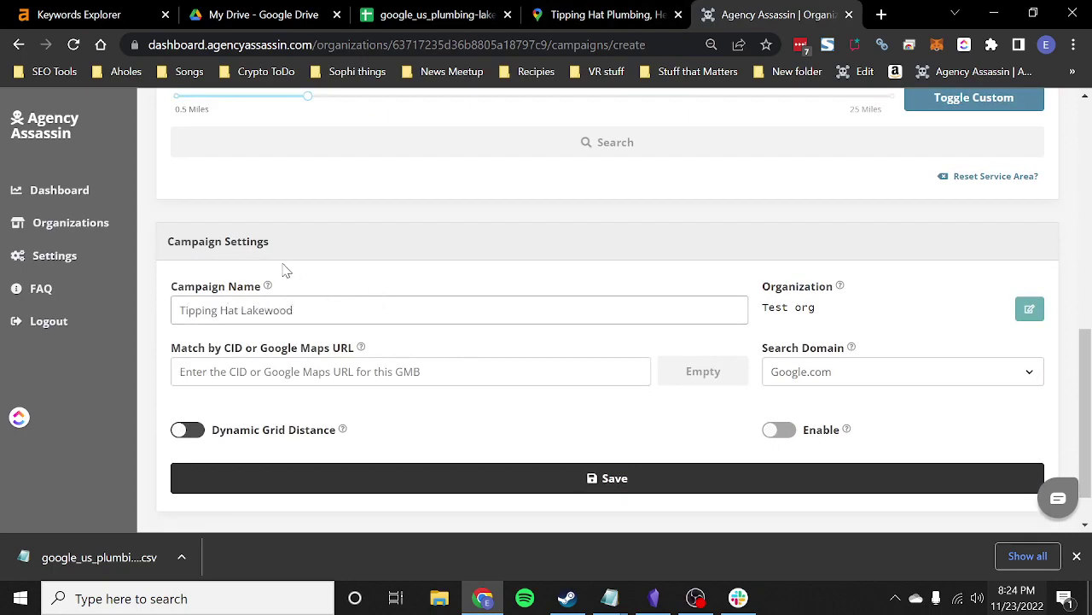
pyautogui.click(322, 371)
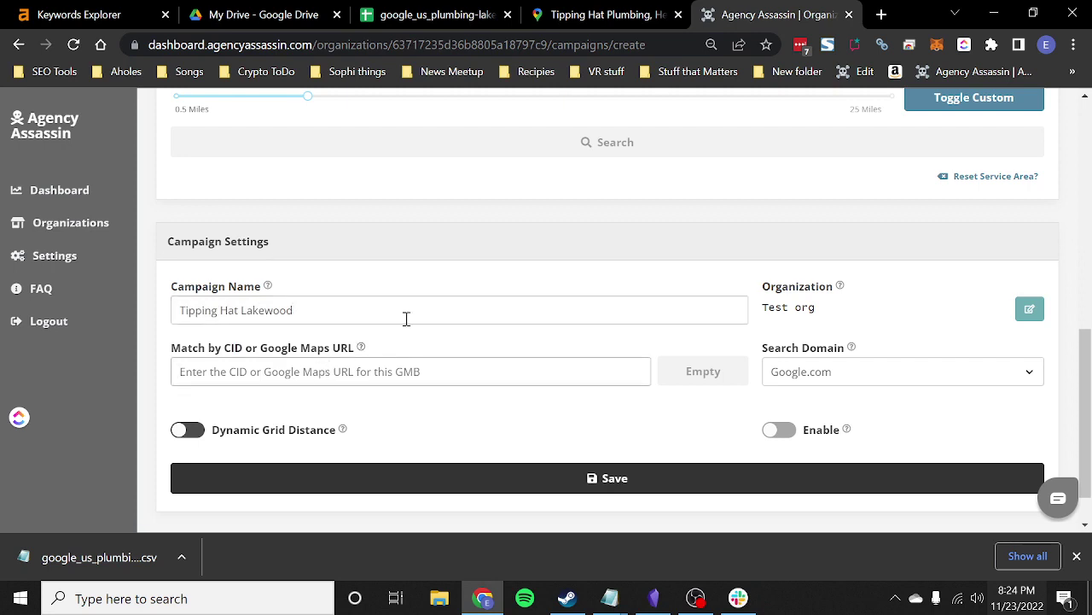
# Paste the business's Google Maps URL into the CID field and validate it into a CID
pyautogui.tripleClick(236, 346)
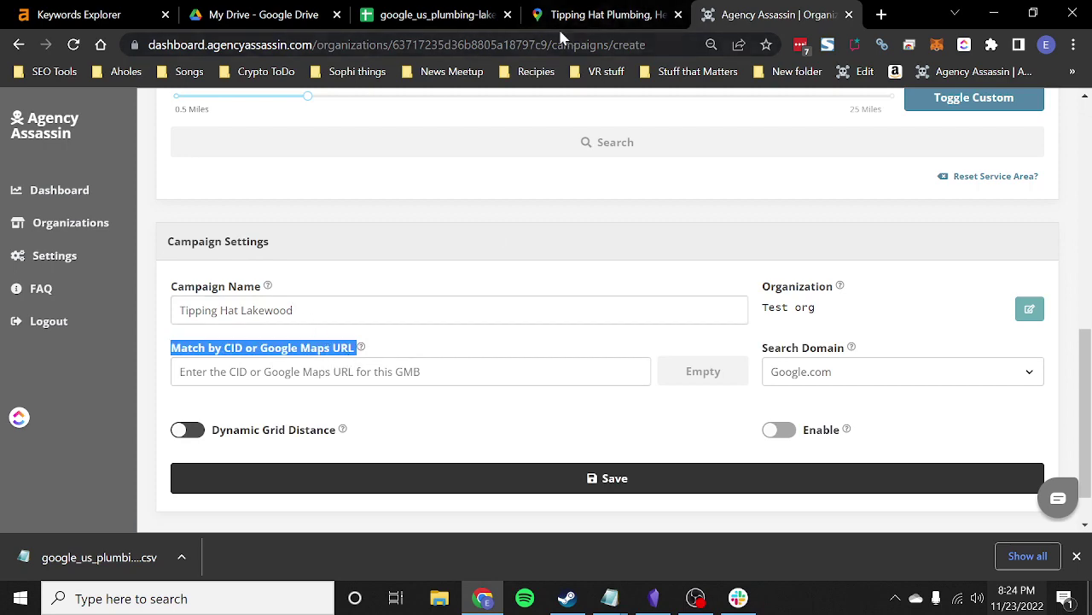
pyautogui.click(589, 15)
pyautogui.click(503, 42)
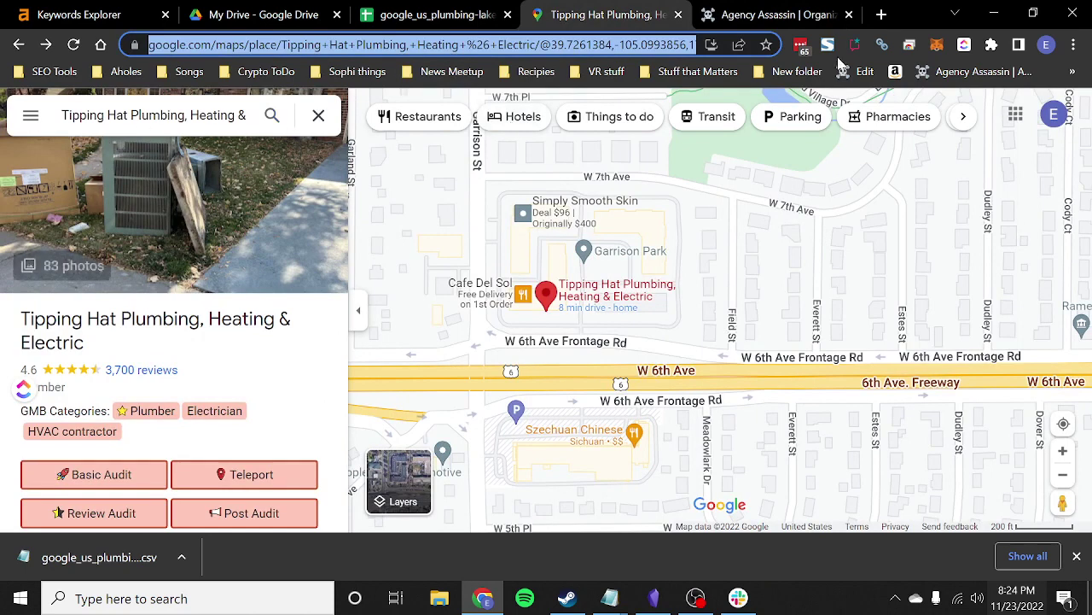
pyautogui.click(773, 15)
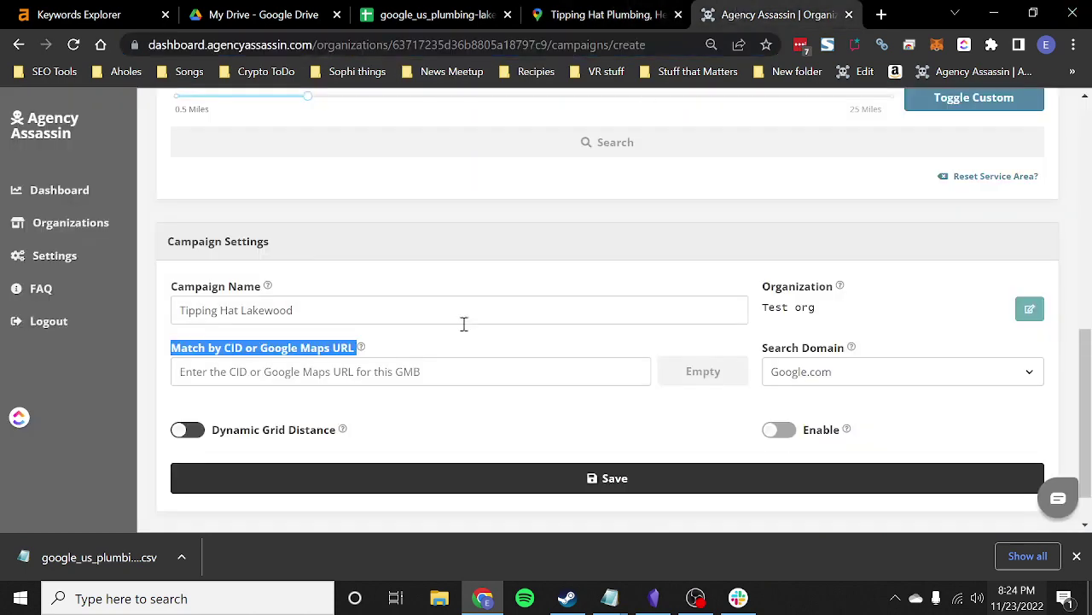
pyautogui.click(503, 363)
pyautogui.hotkey('ctrl', 'v')
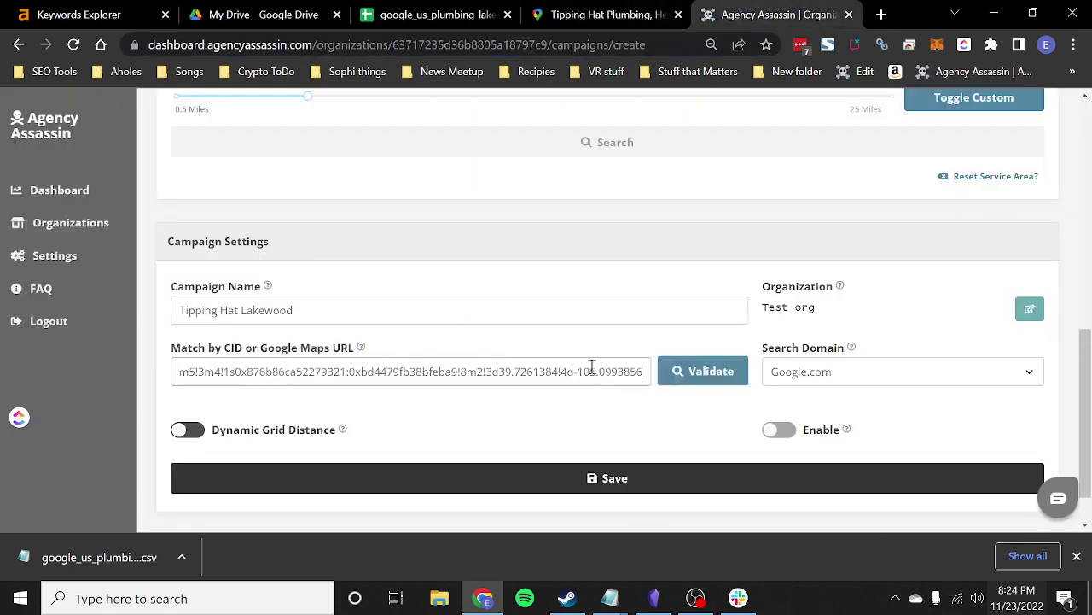
pyautogui.click(684, 372)
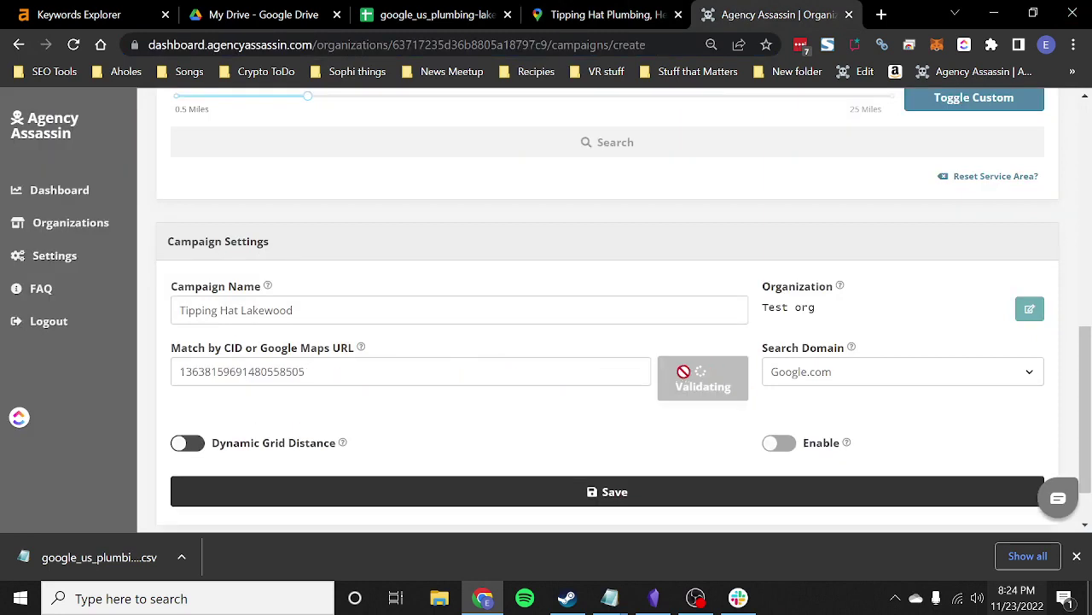
pyautogui.doubleClick(324, 369)
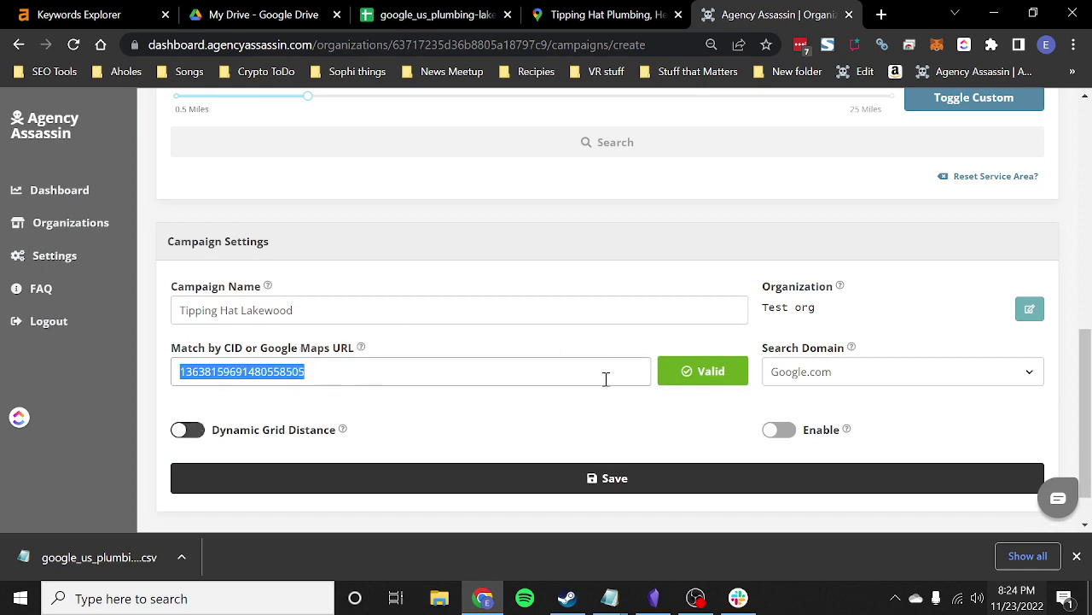
# Save the Tipping Hat Lakewood campaign, switch it to Enabled, and save again
pyautogui.click(610, 488)
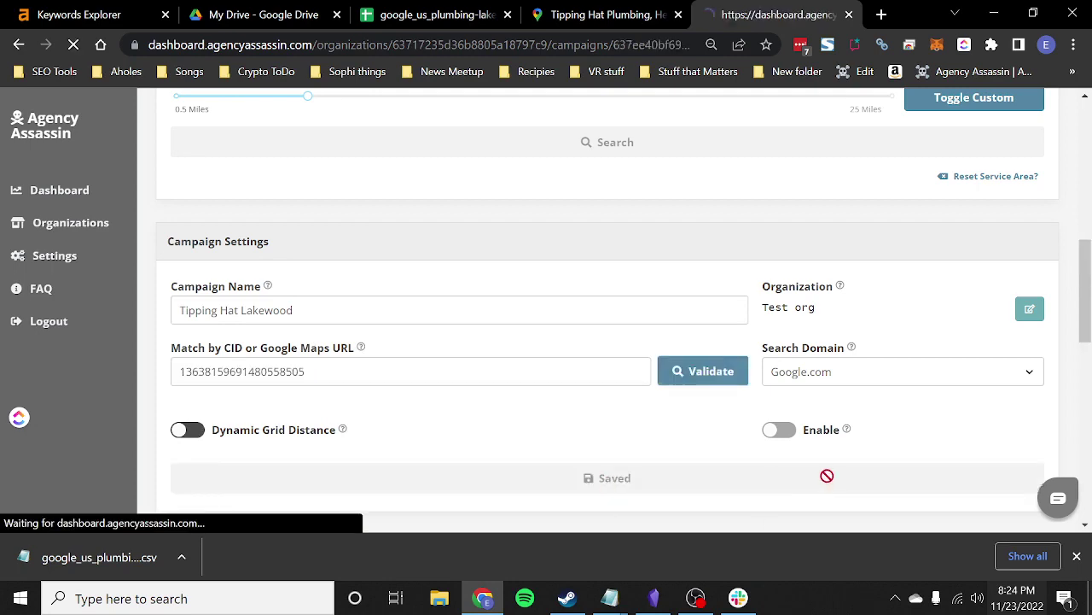
pyautogui.scroll(-8, 772, 418)
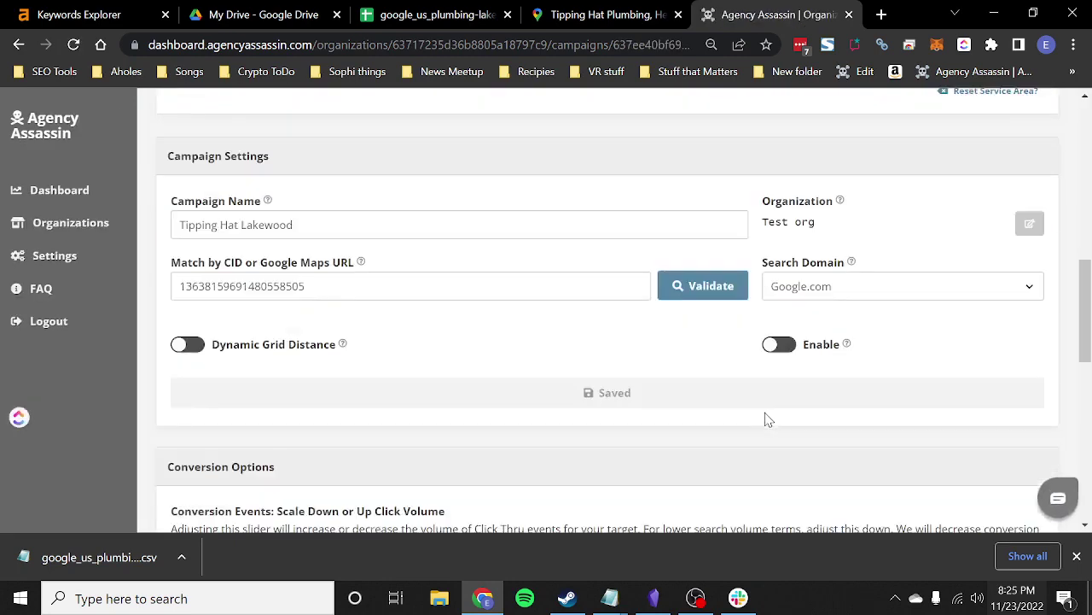
pyautogui.click(780, 350)
pyautogui.scroll(1, 358, 327)
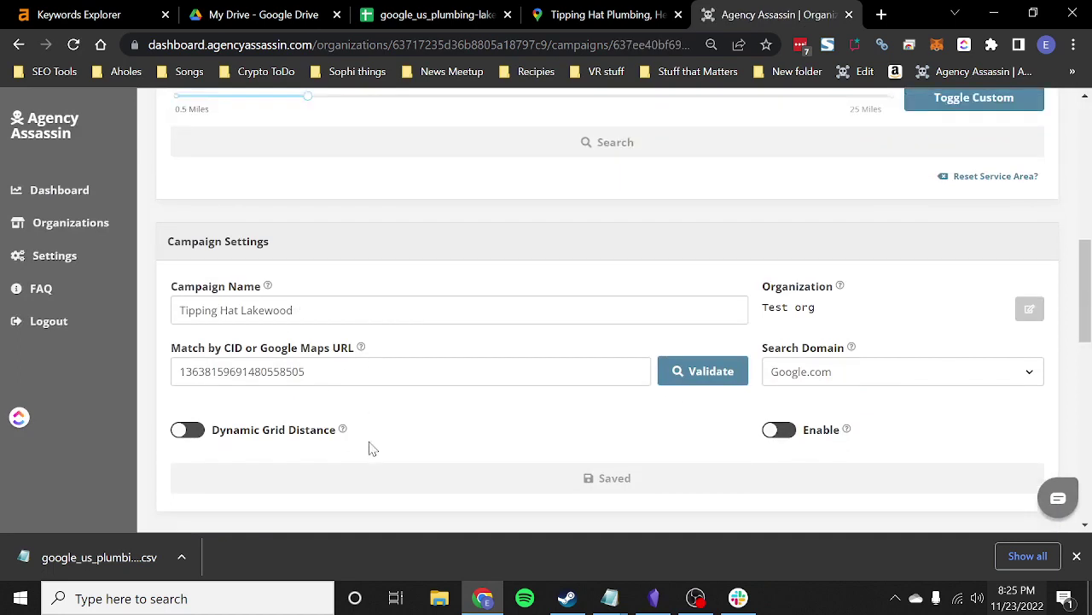
pyautogui.click(780, 431)
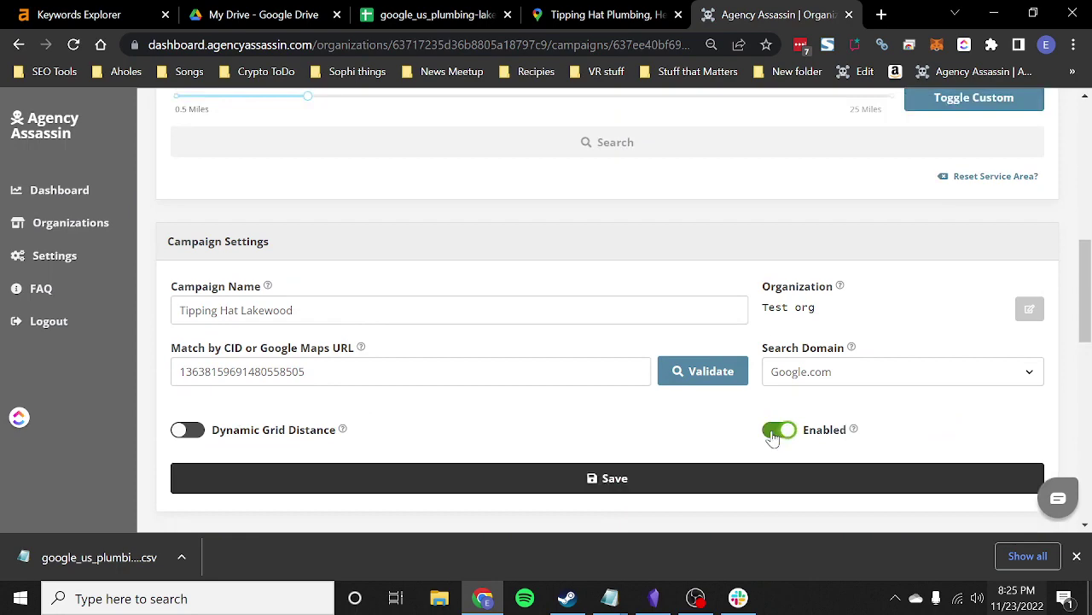
pyautogui.click(598, 476)
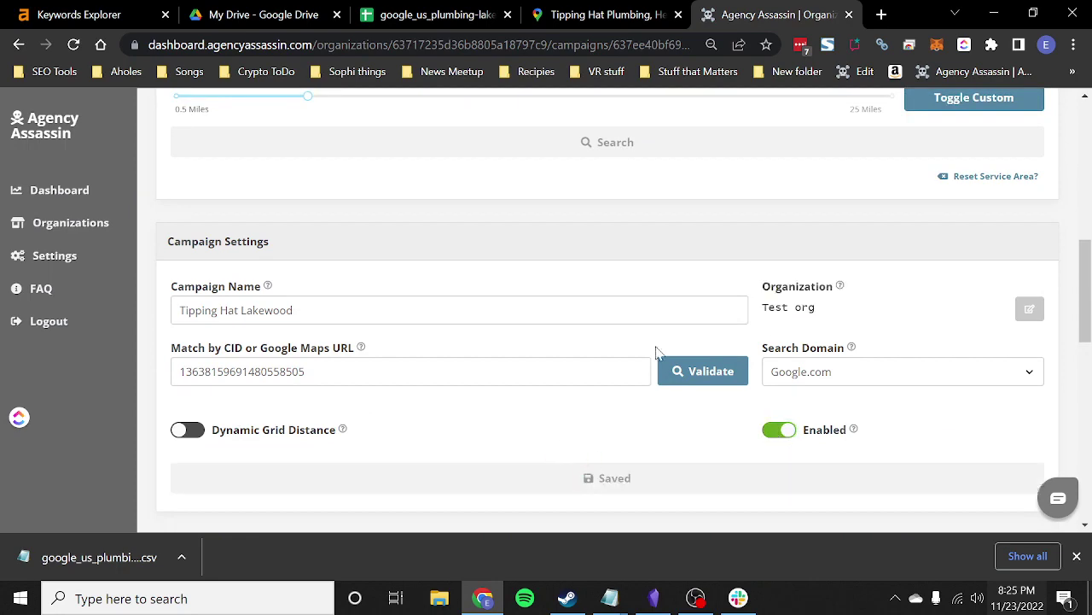
pyautogui.scroll(-3, 656, 351)
pyautogui.scroll(-3, 637, 190)
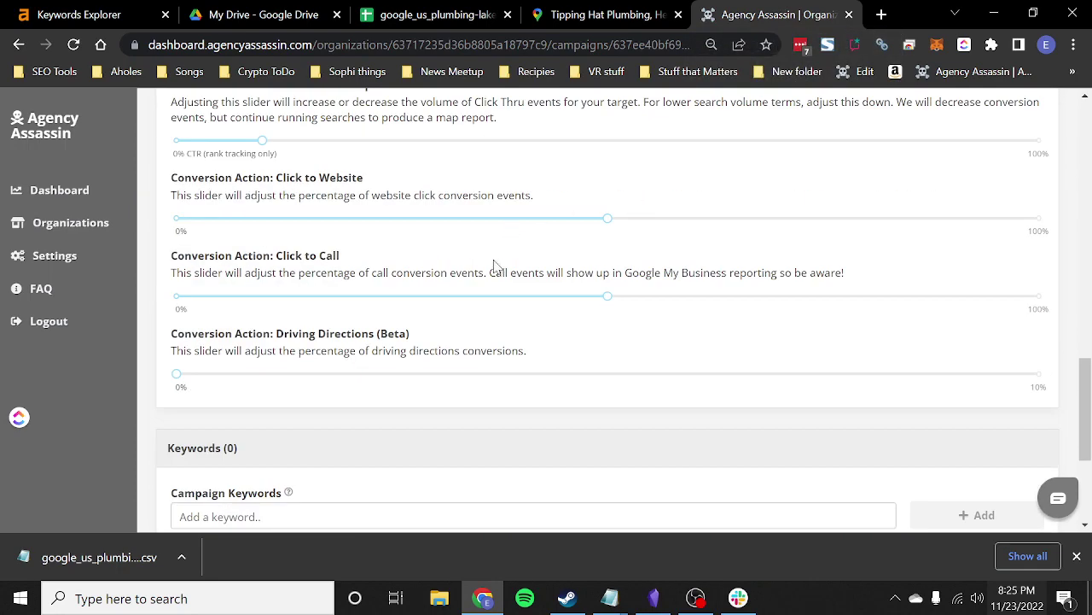
pyautogui.scroll(1, 495, 264)
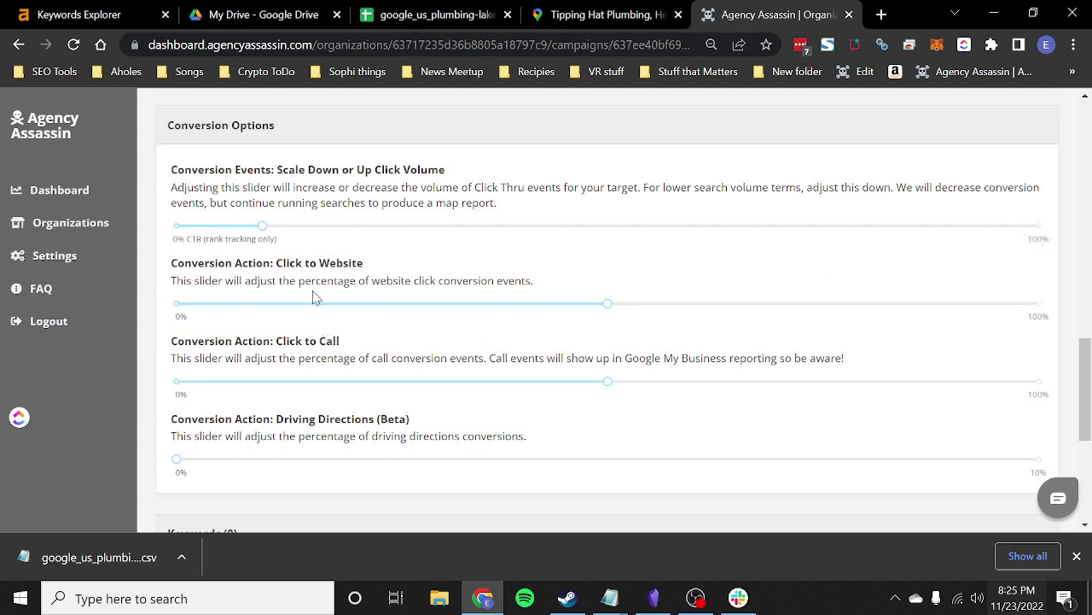
# Set the Conversion Events click volume slider to about 35%
pyautogui.moveTo(262, 225)
pyautogui.mouseDown()
pyautogui.moveTo(384, 259)
pyautogui.moveTo(606, 258)
pyautogui.moveTo(178, 245)
pyautogui.moveTo(266, 224)
pyautogui.mouseUp()
pyautogui.moveTo(261, 224); pyautogui.dragTo(609, 227)
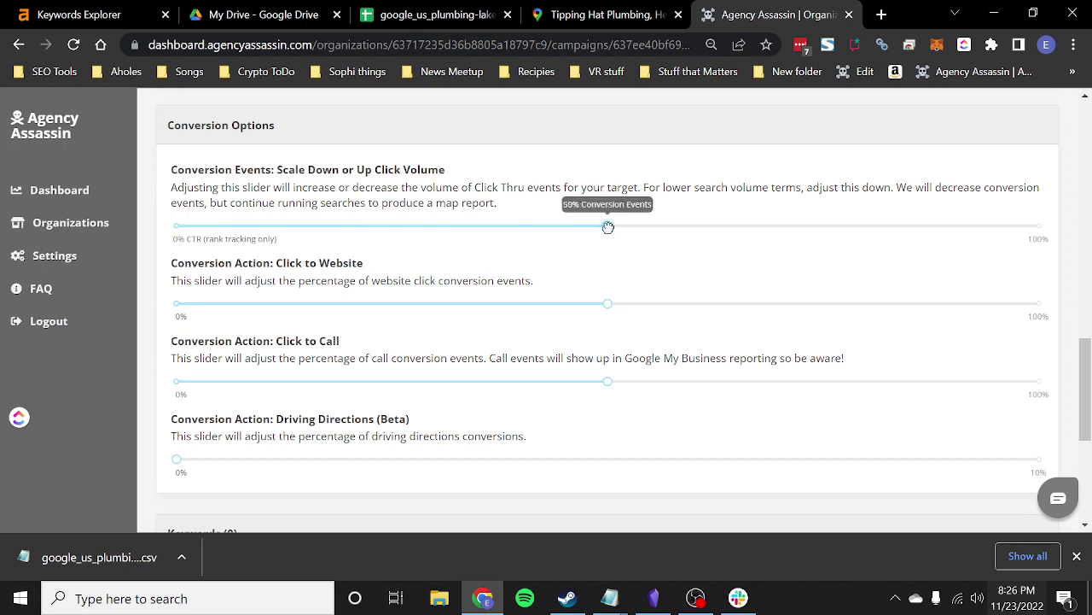
pyautogui.moveTo(608, 227); pyautogui.dragTo(478, 220)
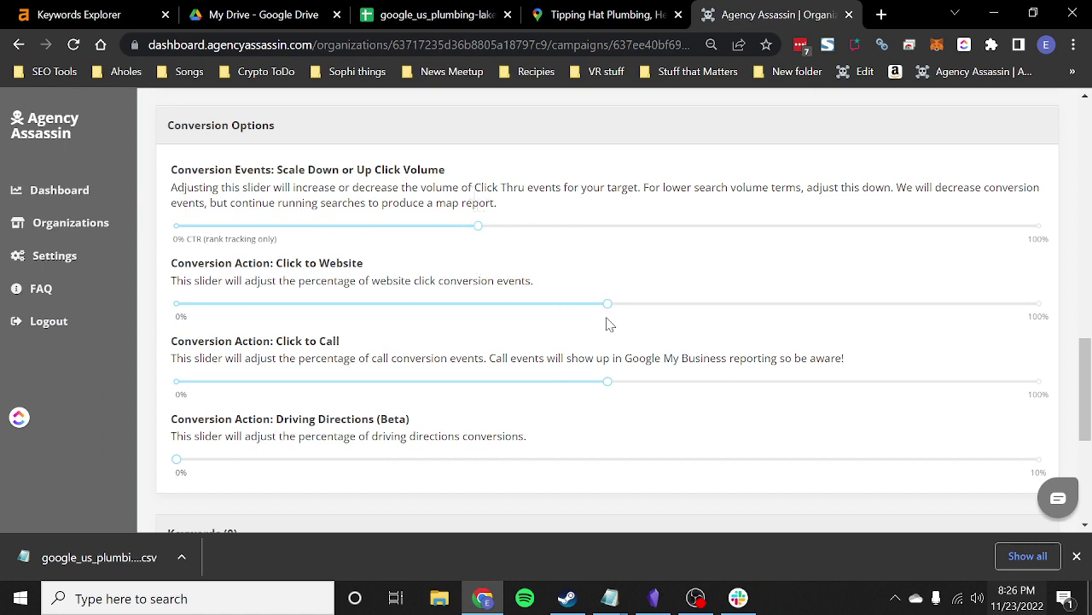
# Raise the Click to Website conversion share and set Click to Call to 55%
pyautogui.moveTo(607, 303)
pyautogui.mouseDown()
pyautogui.moveTo(559, 304)
pyautogui.moveTo(599, 304)
pyautogui.mouseUp()
pyautogui.moveTo(616, 381); pyautogui.dragTo(650, 382)
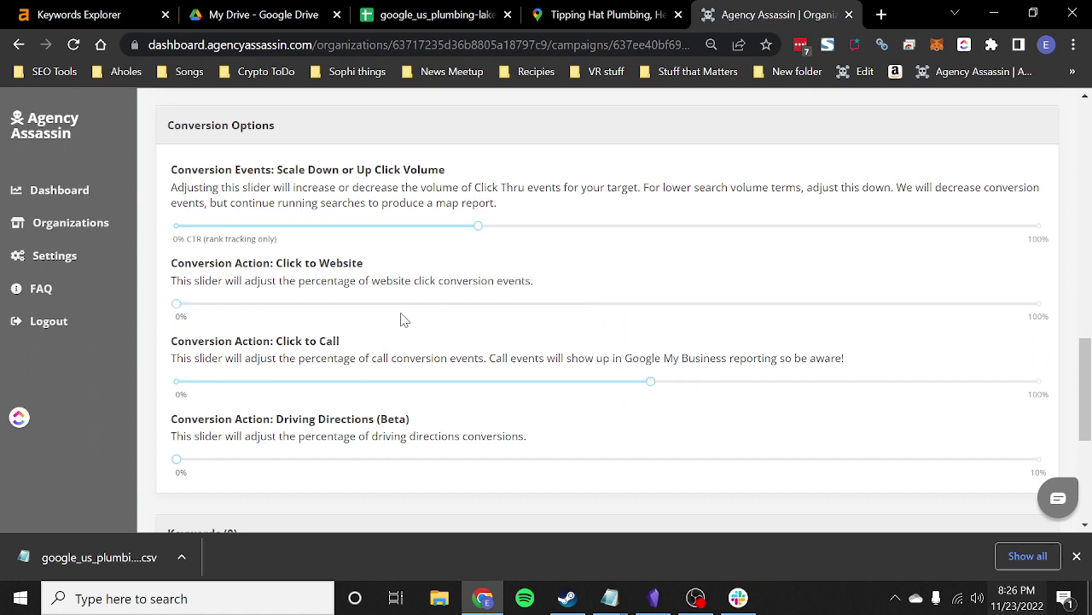
pyautogui.moveTo(431, 304); pyautogui.dragTo(495, 304)
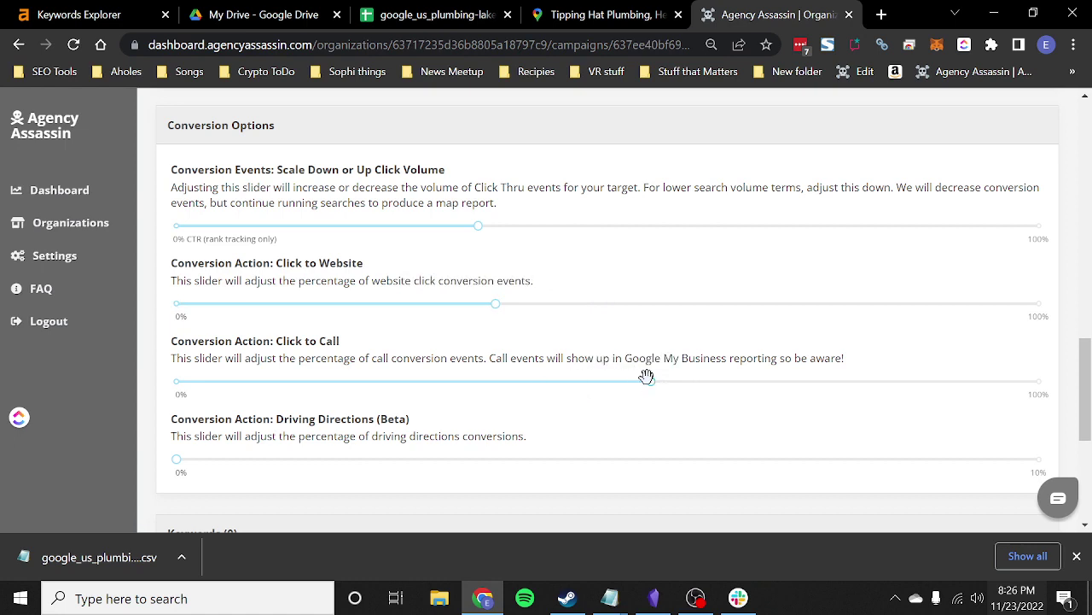
pyautogui.moveTo(649, 380)
pyautogui.mouseDown()
pyautogui.moveTo(603, 381)
pyautogui.moveTo(668, 381)
pyautogui.mouseUp()
pyautogui.click(521, 304)
# Set Driving Directions (Beta) conversions to the 10% maximum and review the empty keyword list
pyautogui.scroll(-1, 380, 322)
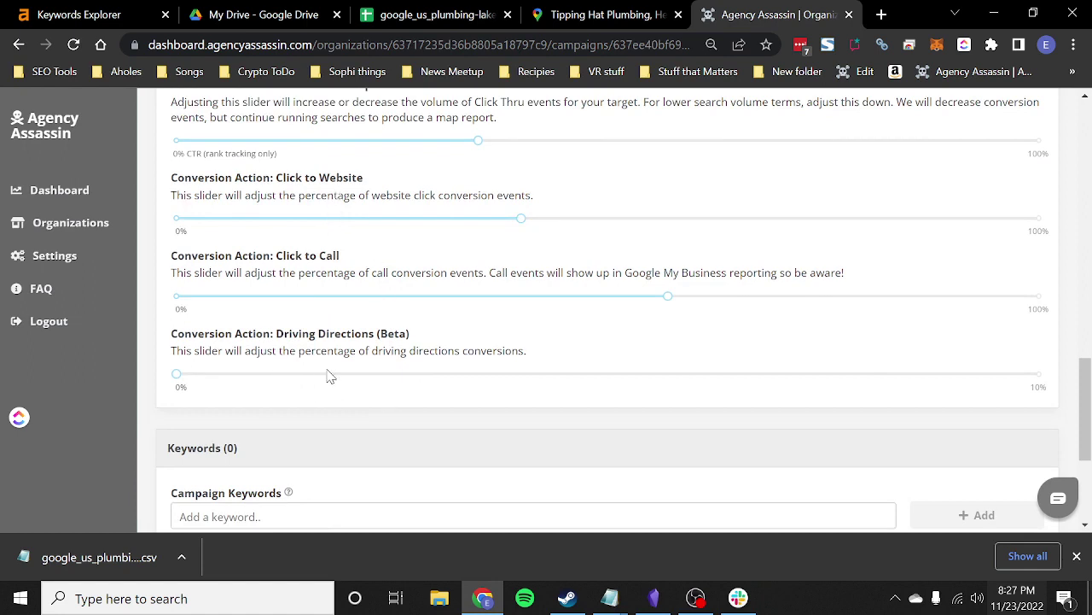
pyautogui.click(434, 375)
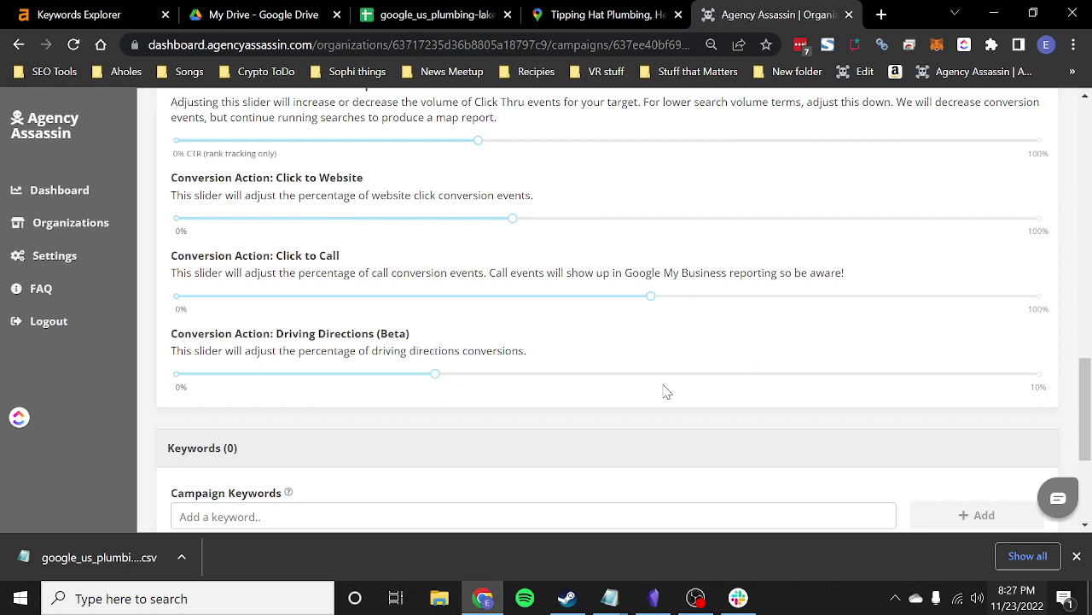
pyautogui.moveTo(673, 381); pyautogui.dragTo(1039, 361)
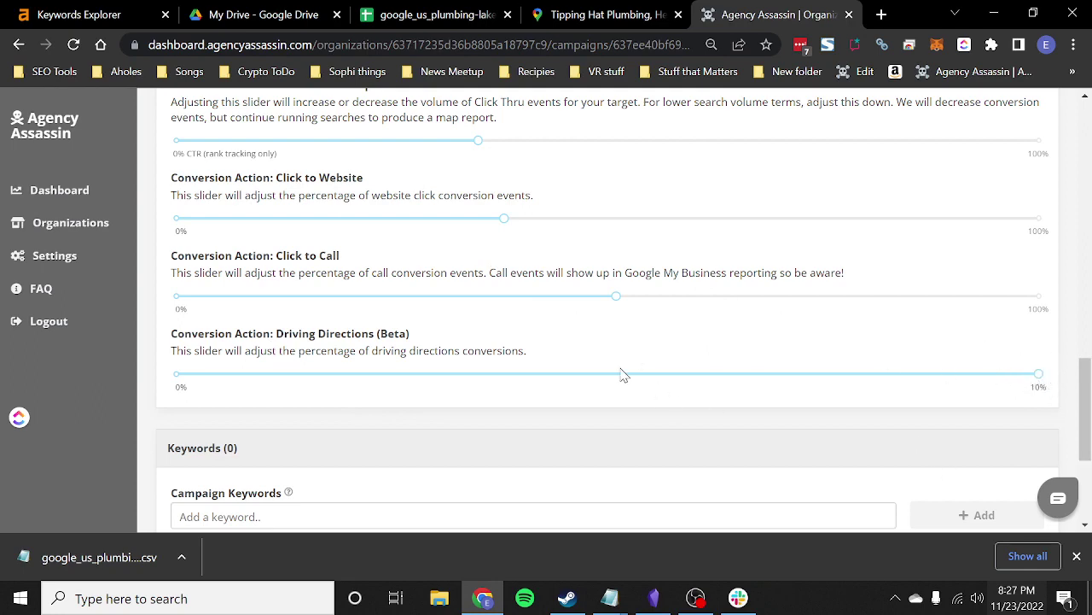
pyautogui.scroll(-2, 616, 453)
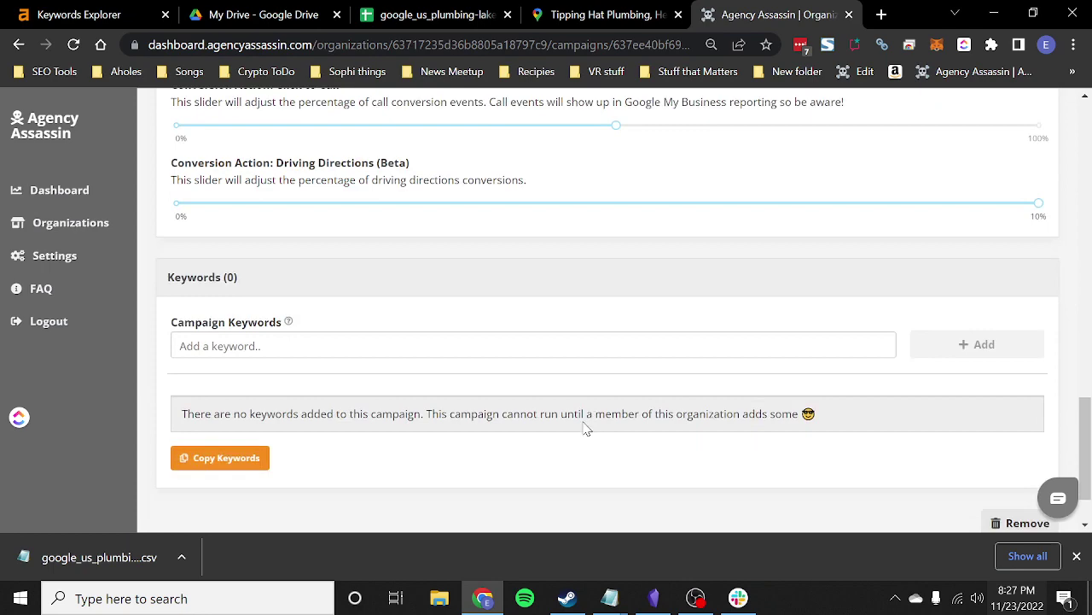
pyautogui.scroll(3, 536, 366)
pyautogui.scroll(-4, 407, 383)
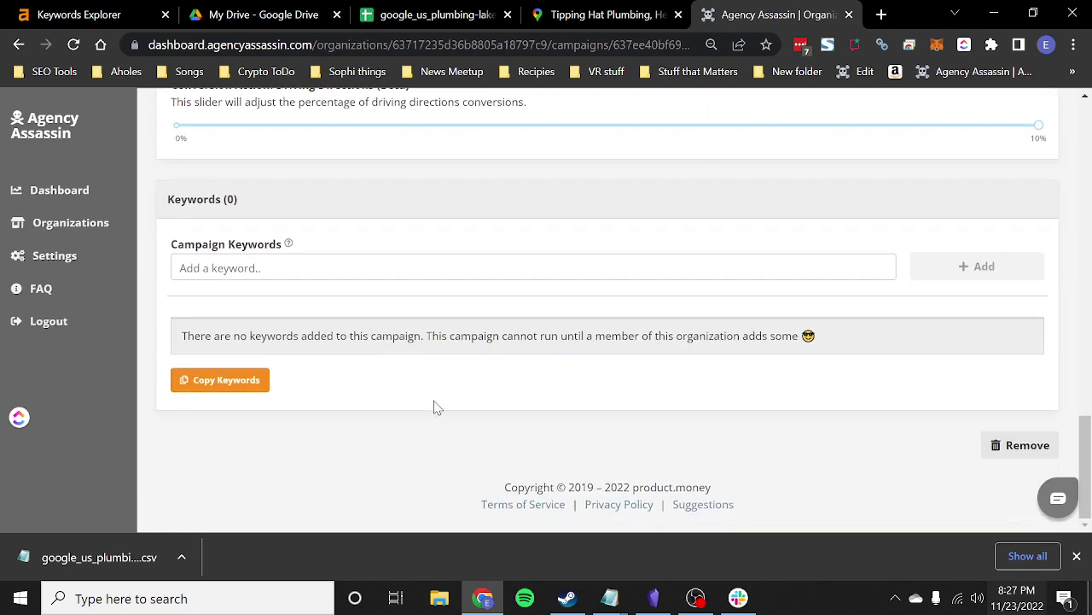
pyautogui.scroll(3, 468, 410)
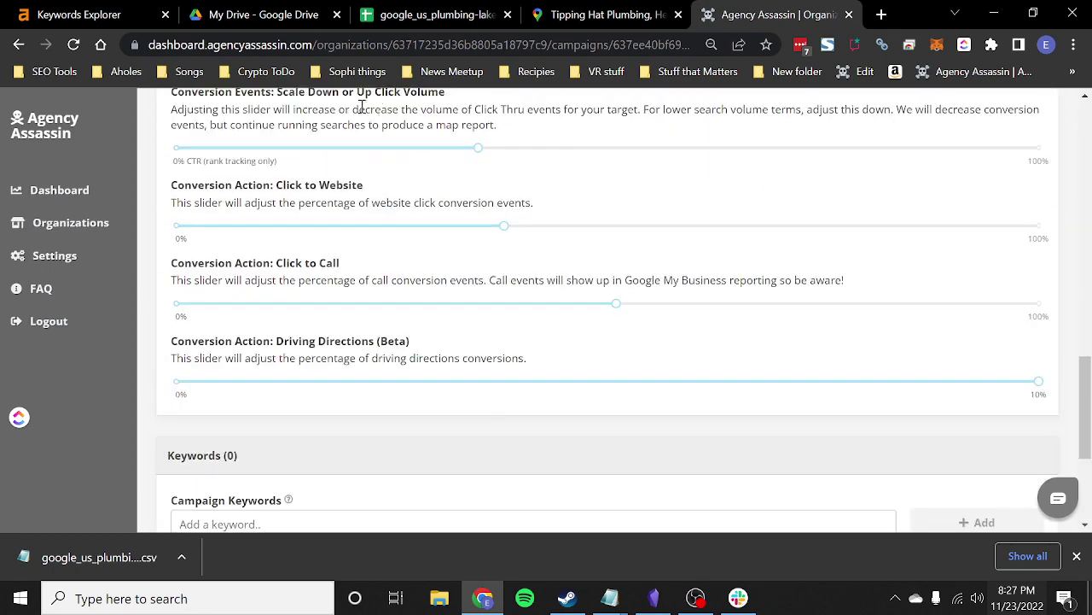
# Select the plumbing keywords in cells B3 to B35 of the keyword sheet
pyautogui.click(411, 14)
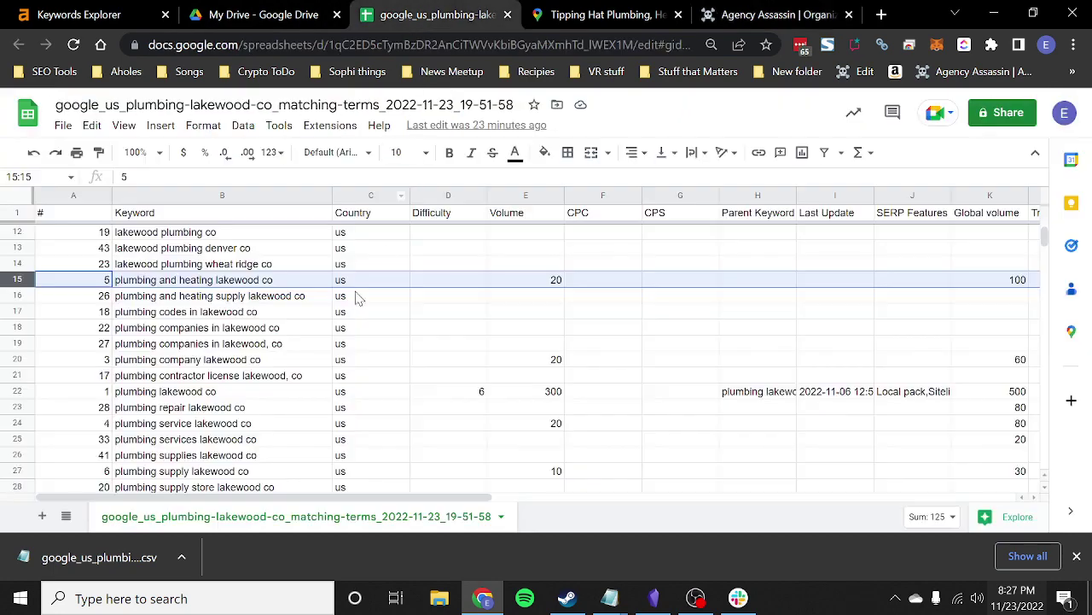
pyautogui.scroll(-5, 359, 297)
pyautogui.scroll(7, 261, 332)
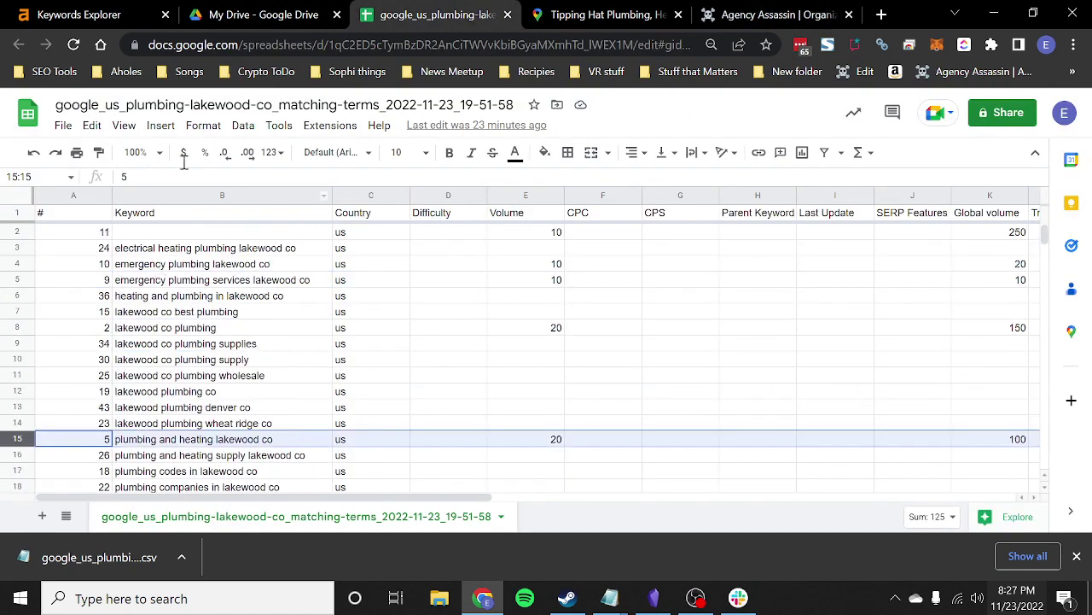
pyautogui.scroll(-1, 195, 298)
pyautogui.scroll(1, 197, 305)
pyautogui.click(204, 250)
pyautogui.scroll(-5, 224, 373)
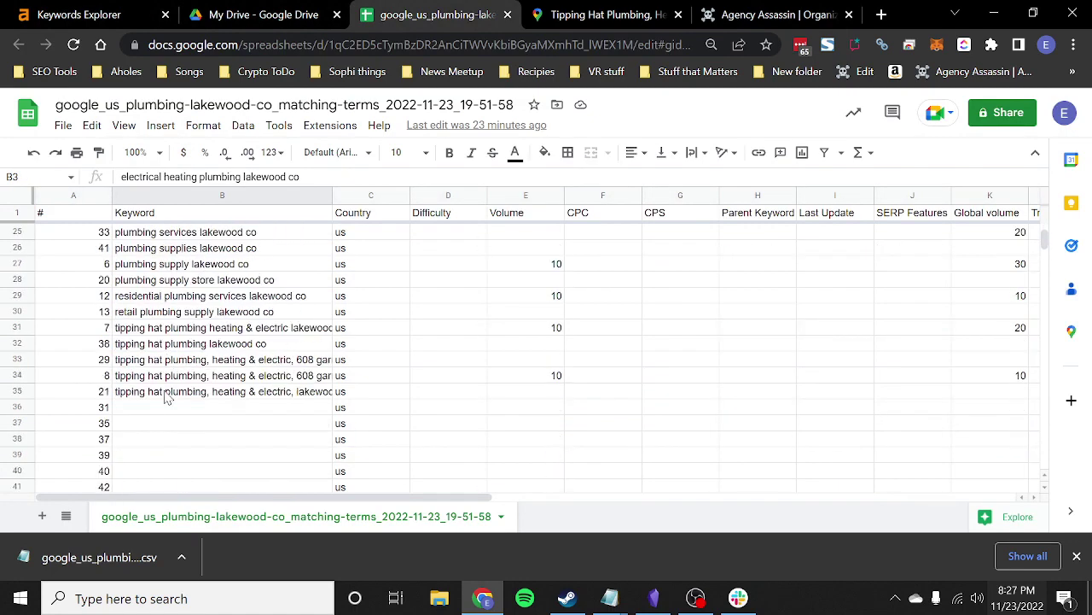
pyautogui.keyDown('shift'); pyautogui.click(169, 396); pyautogui.keyUp('shift')
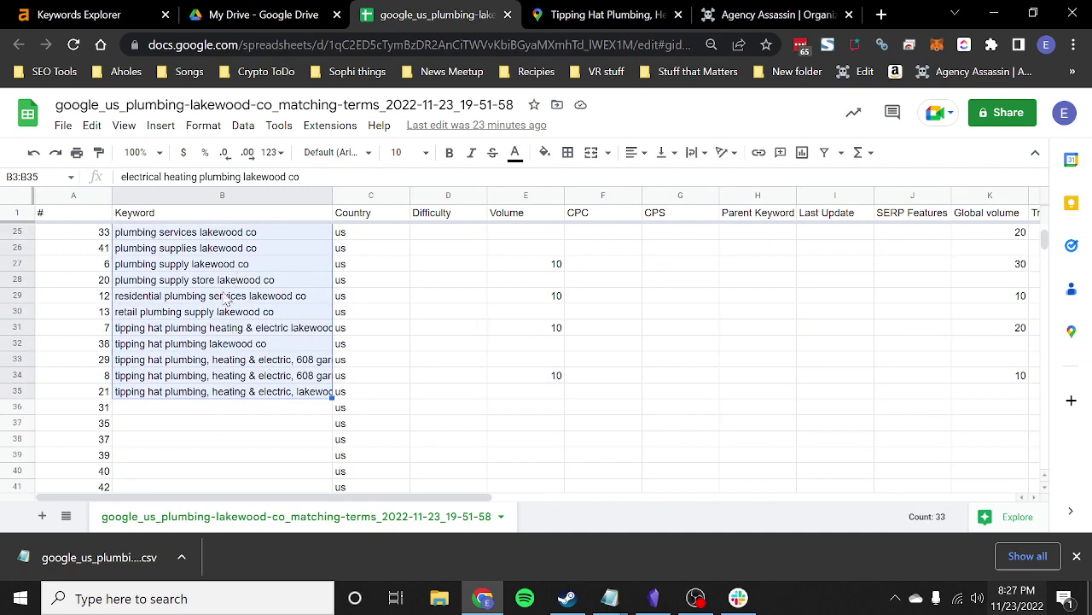
# Copy the 33 selected keywords from the right-click menu
pyautogui.rightClick(215, 386)
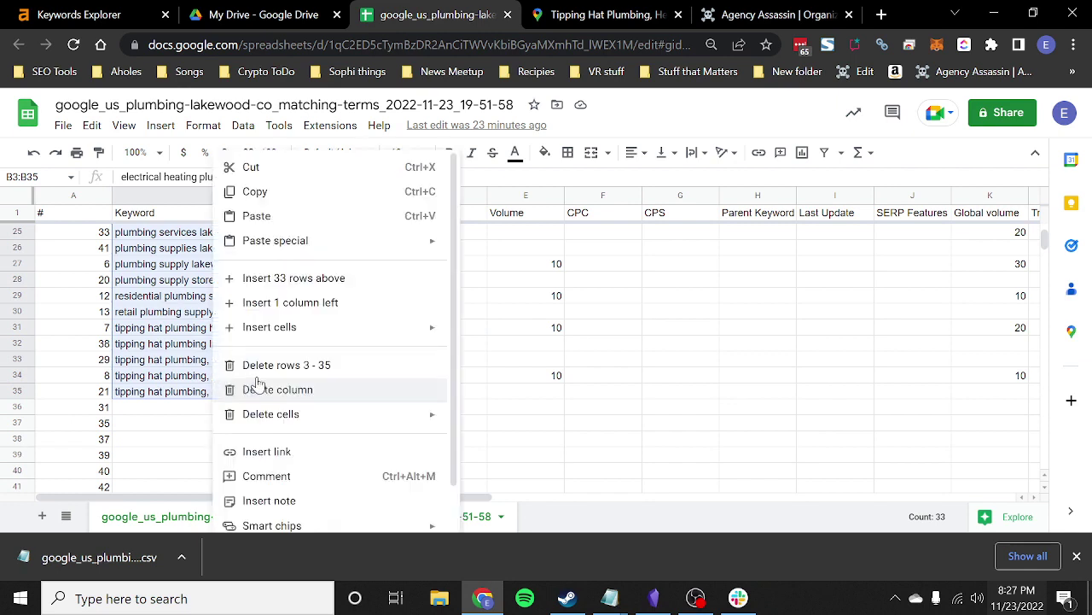
pyautogui.moveTo(318, 413)
pyautogui.scroll(-1, 298, 435)
pyautogui.scroll(1, 297, 436)
pyautogui.moveTo(294, 333)
pyautogui.click(309, 196)
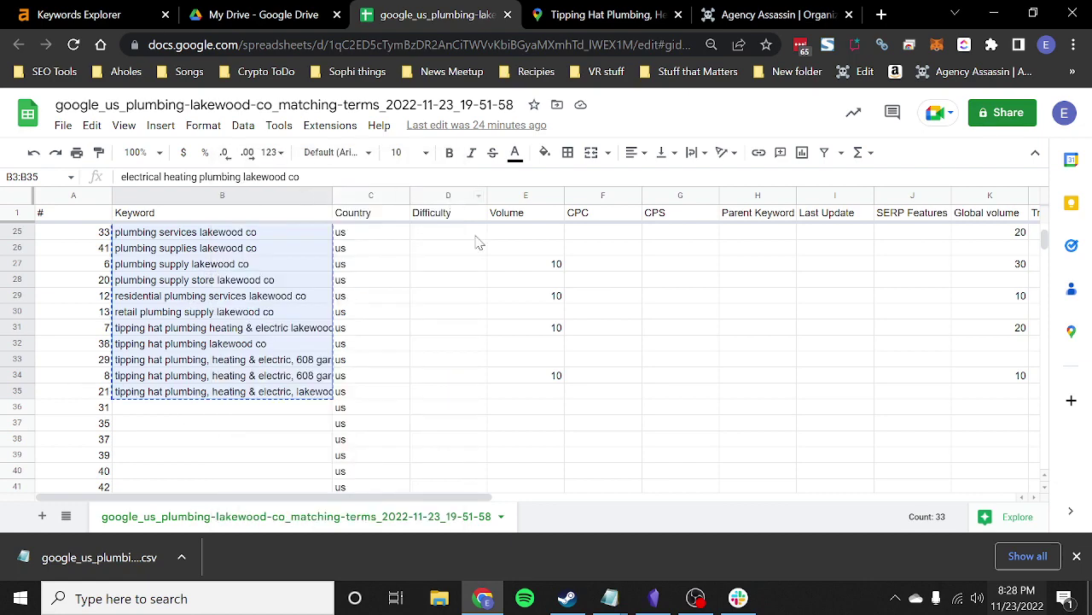
# Paste the copied keyword list into the campaign's Campaign Keywords field
pyautogui.click(784, 19)
pyautogui.scroll(-2, 416, 437)
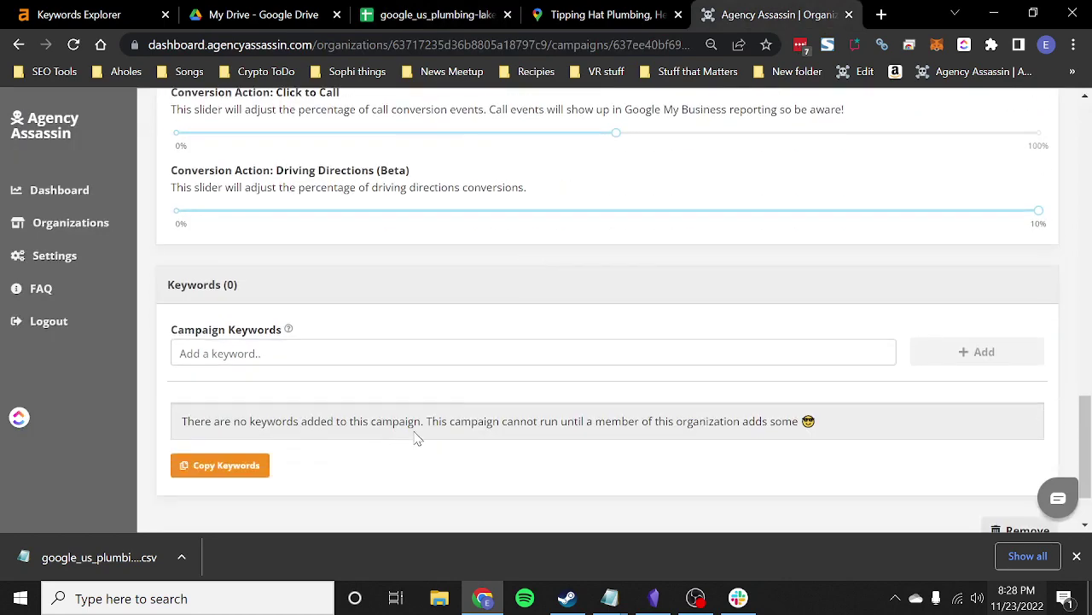
pyautogui.click(449, 351)
pyautogui.hotkey('ctrl', 'v')
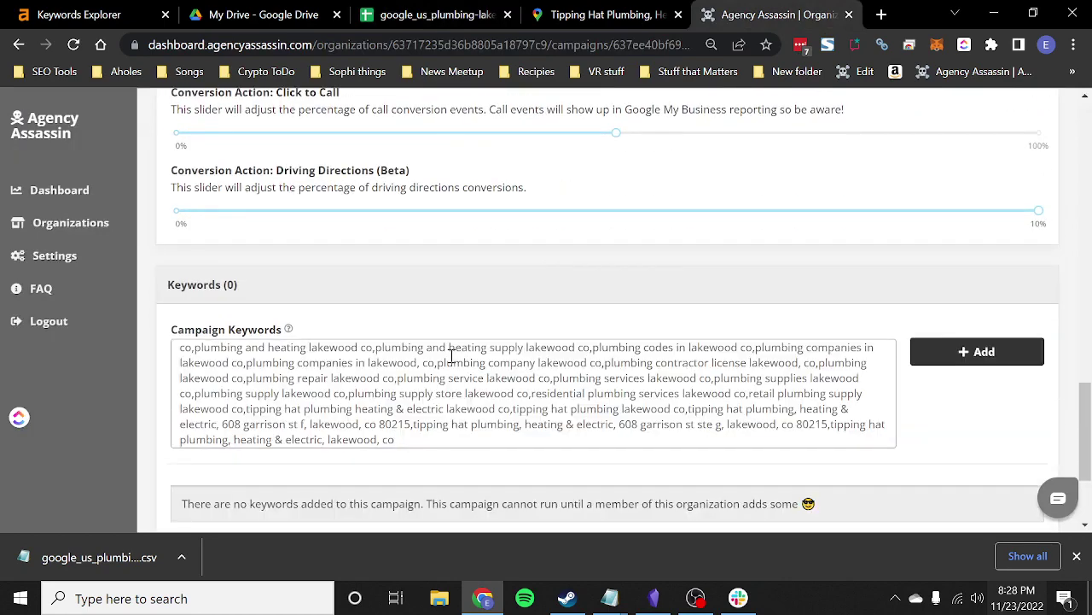
pyautogui.press('Return')
pyautogui.scroll(-4, 451, 356)
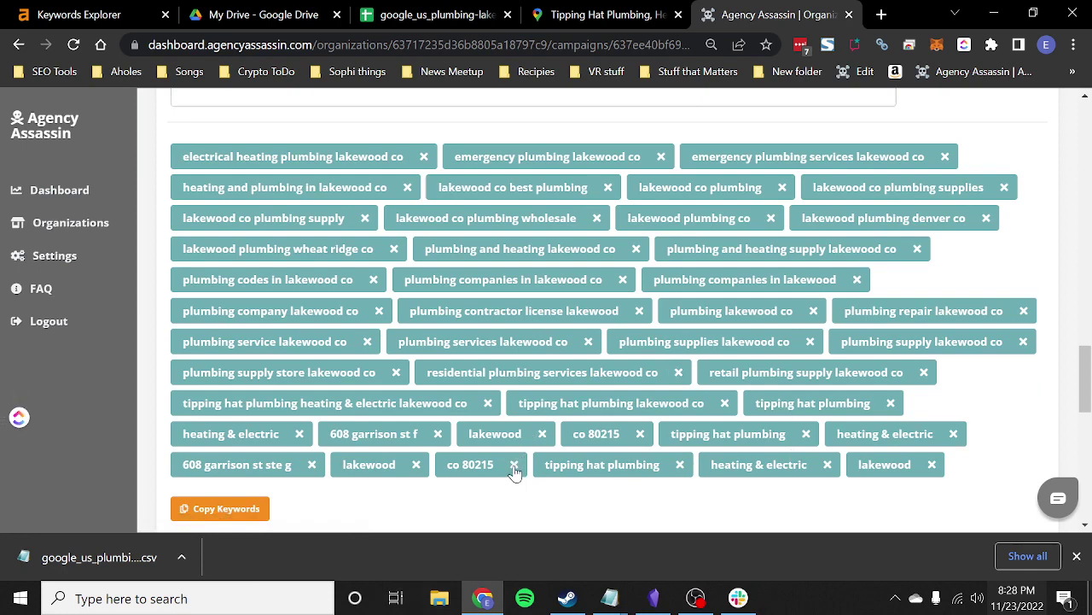
# Delete the address, lakewood, co 80215, heating & electric and duplicate business-name tags
pyautogui.click(514, 465)
pyautogui.click(415, 465)
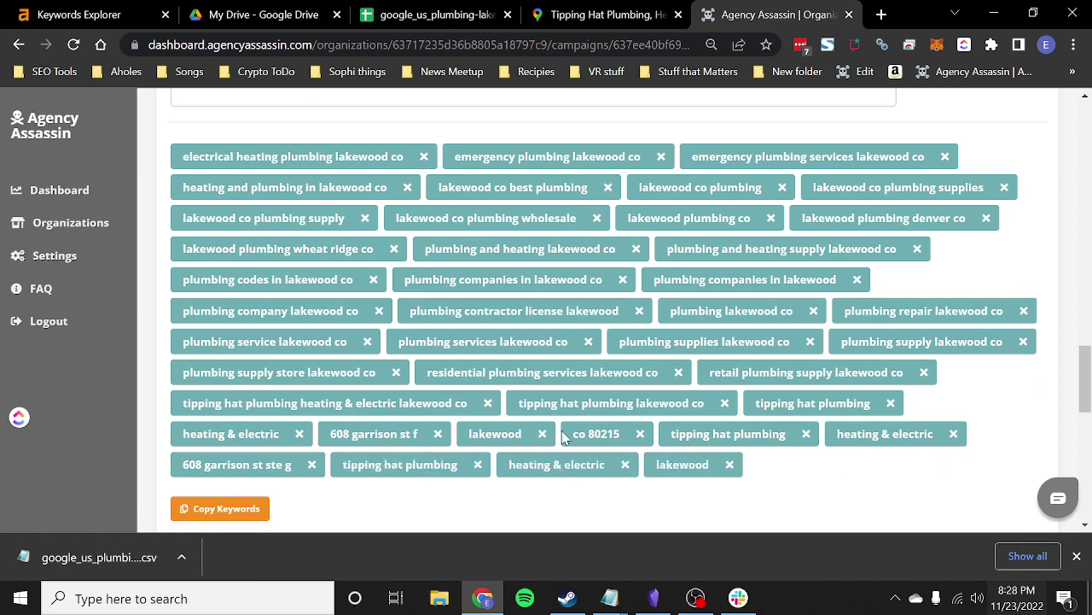
pyautogui.click(640, 434)
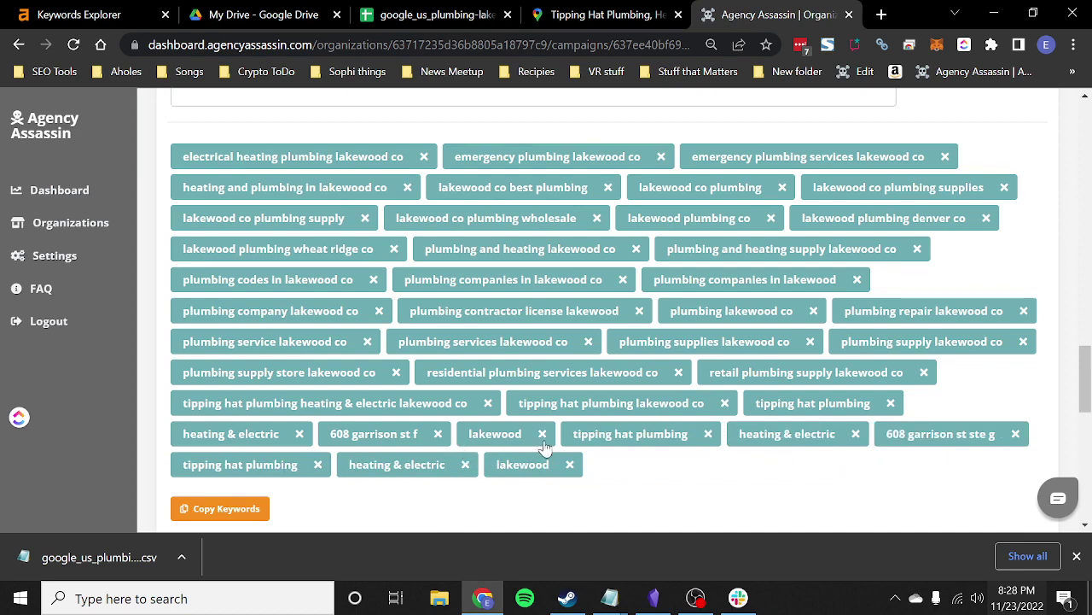
pyautogui.click(542, 435)
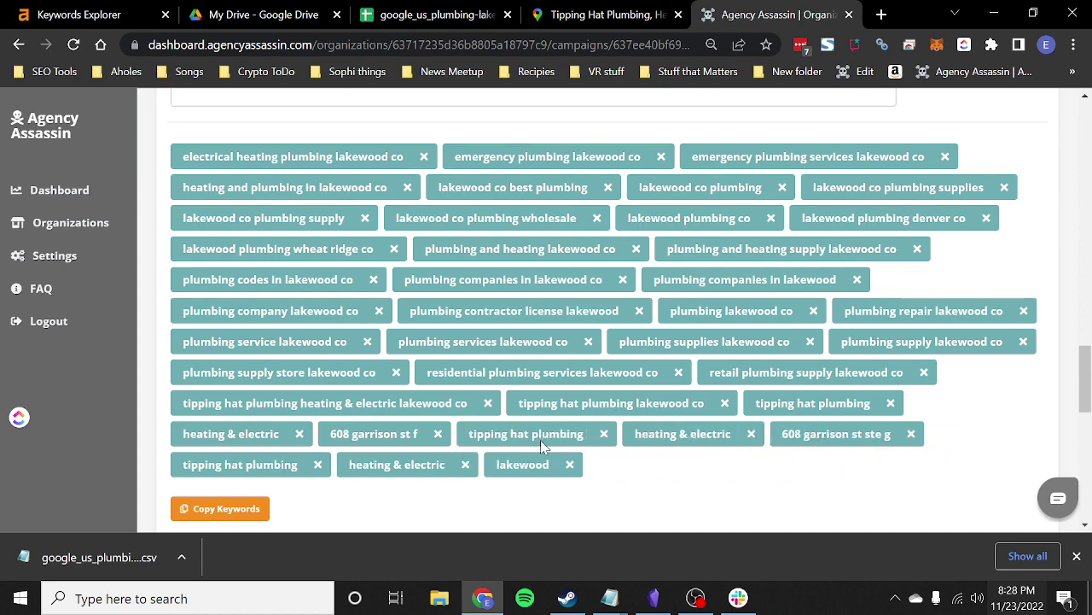
pyautogui.click(910, 435)
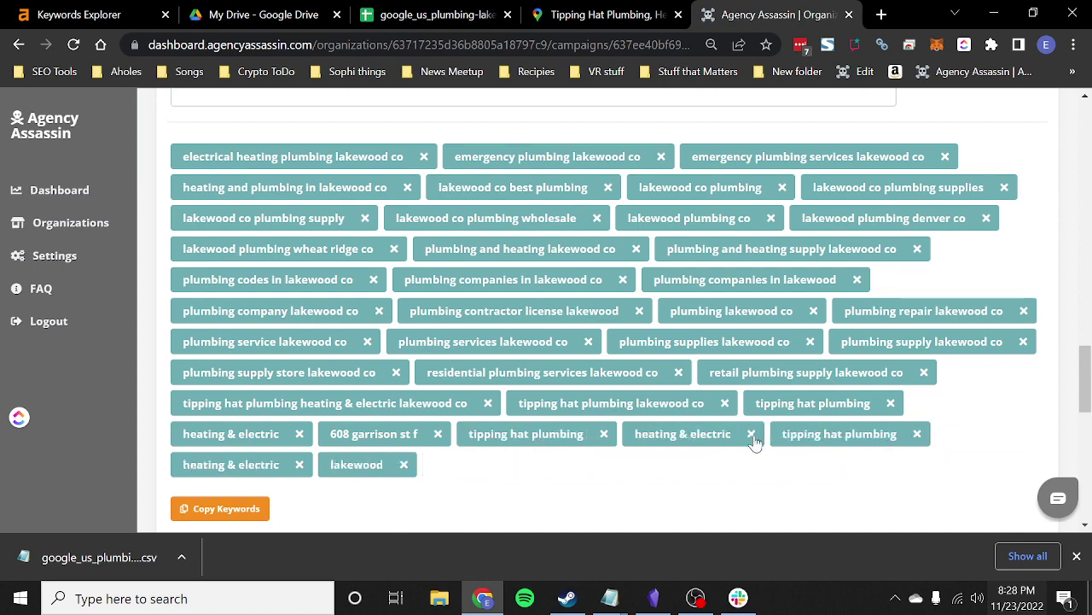
pyautogui.click(914, 434)
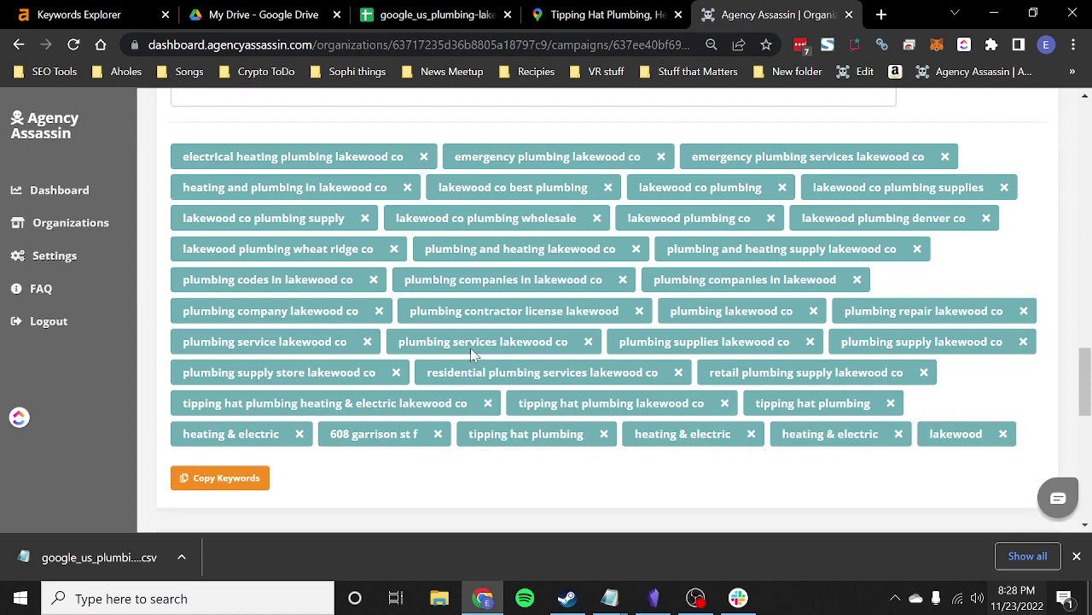
pyautogui.click(300, 434)
pyautogui.click(291, 434)
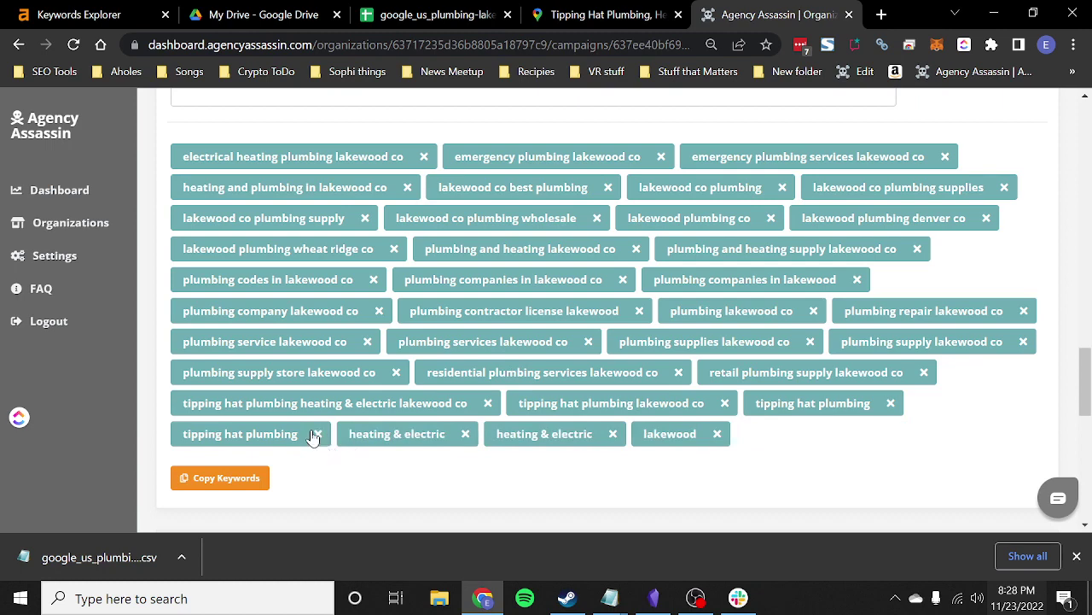
pyautogui.click(317, 434)
pyautogui.click(299, 434)
pyautogui.click(300, 433)
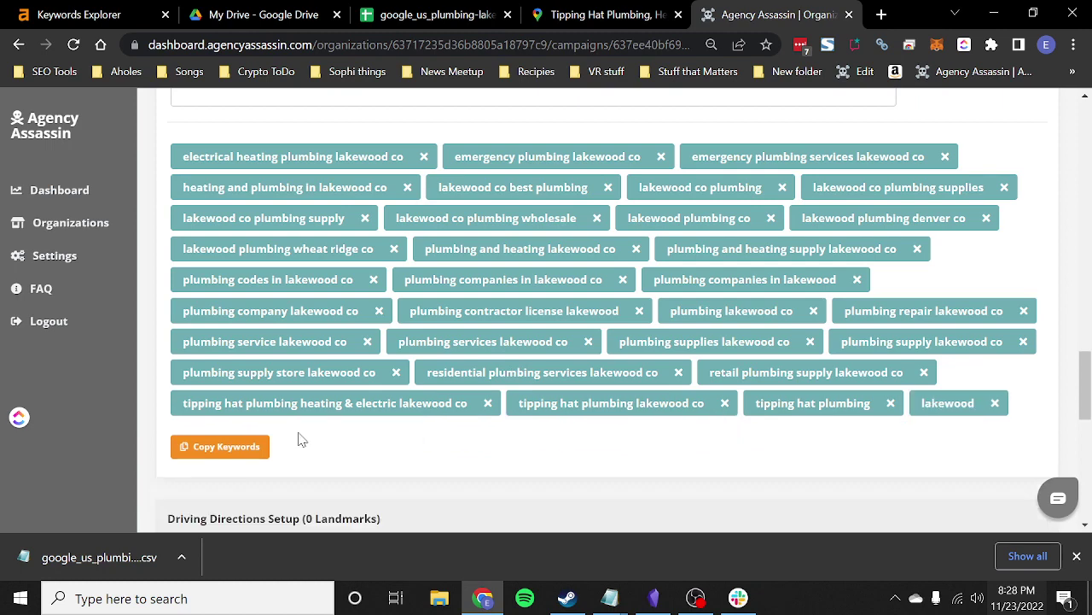
pyautogui.click(995, 403)
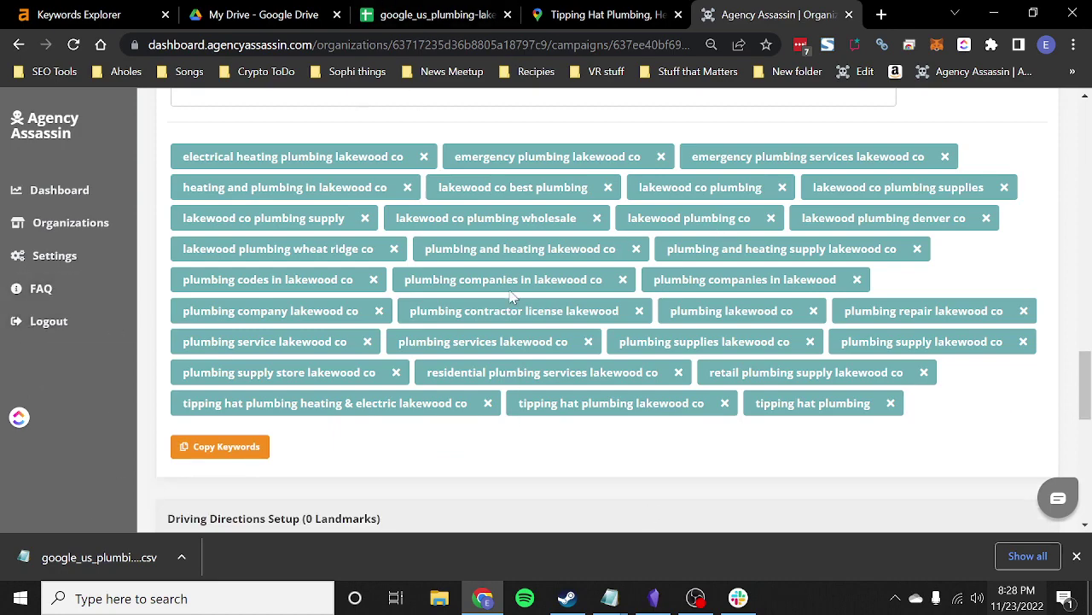
pyautogui.scroll(-5, 521, 359)
pyautogui.scroll(15, 792, 341)
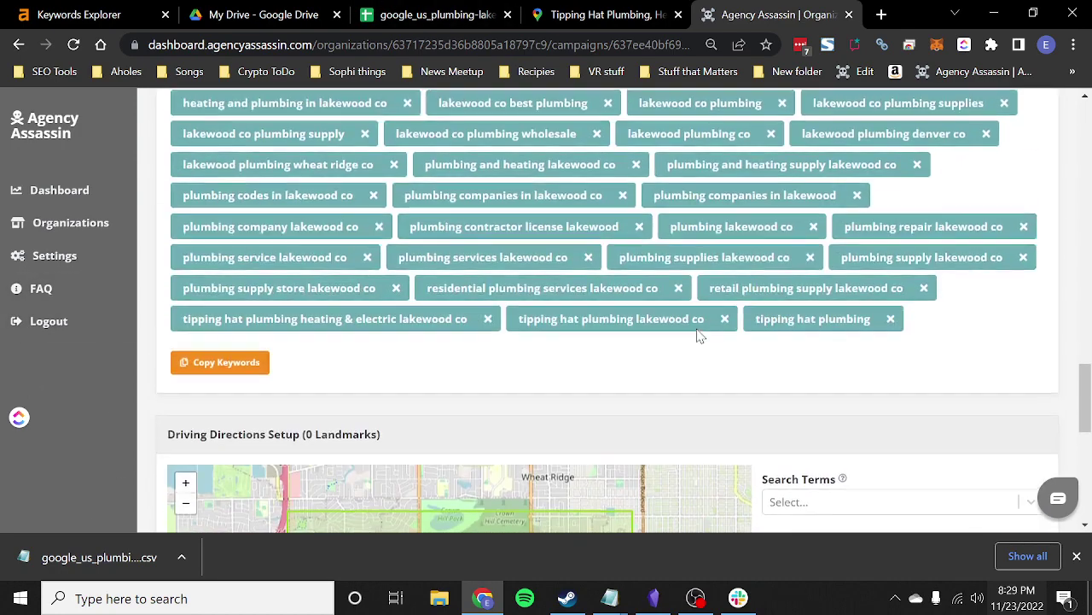
pyautogui.scroll(8, 646, 325)
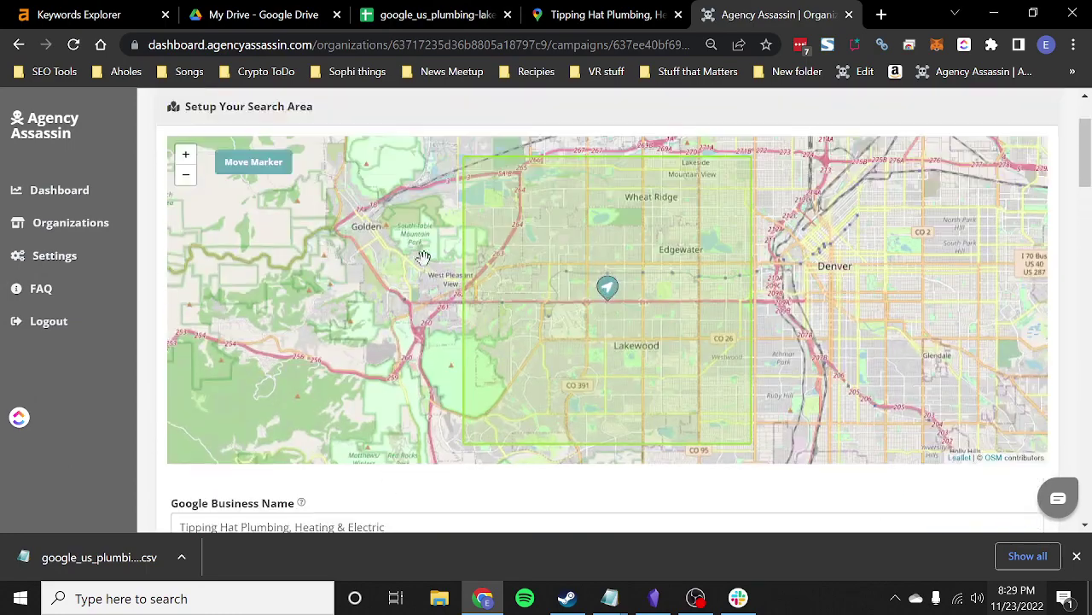
pyautogui.scroll(-6, 483, 464)
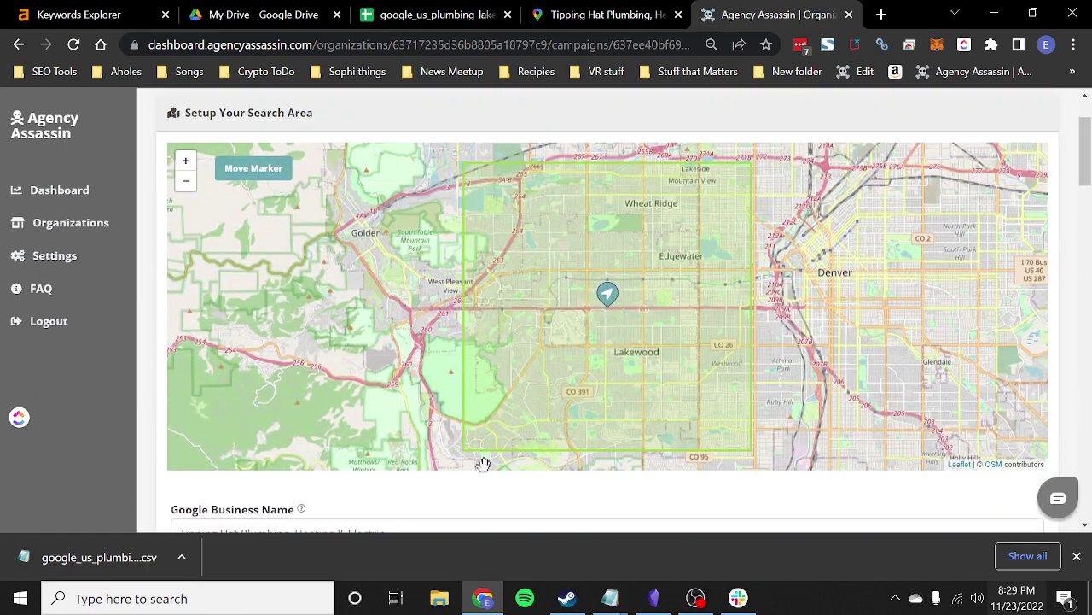
pyautogui.scroll(-3, 493, 454)
pyautogui.scroll(2, 452, 419)
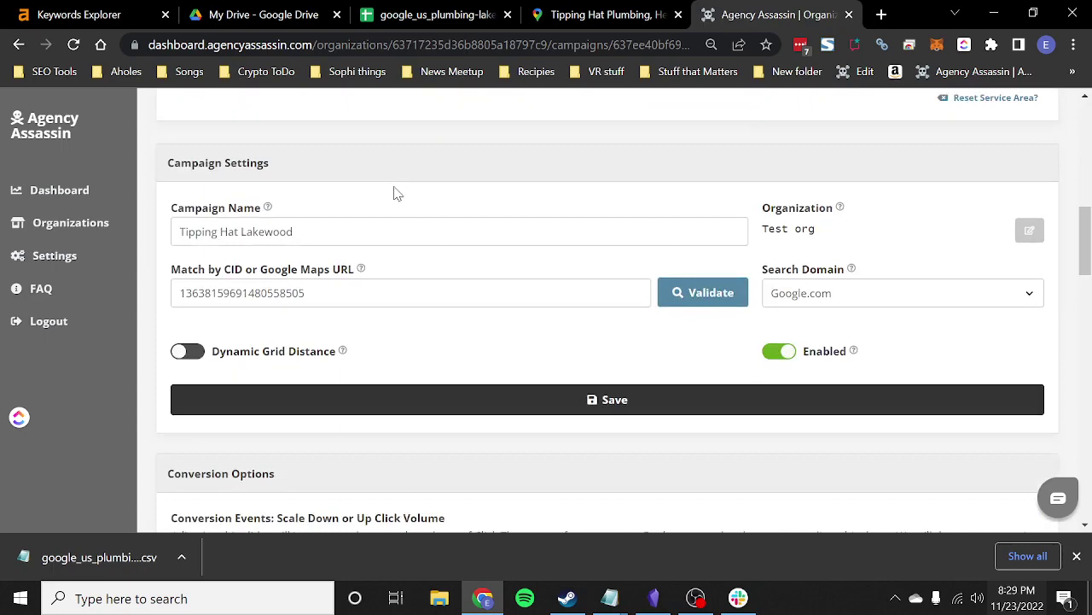
pyautogui.scroll(-4, 384, 418)
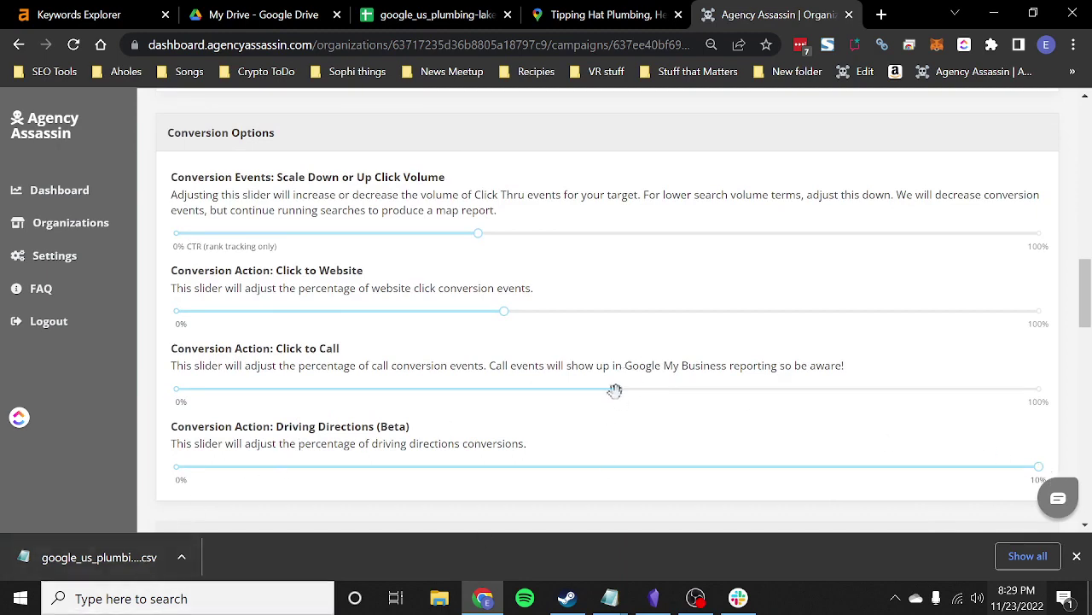
# Add every landmark search term and set the landmark goal to 20
pyautogui.moveTo(616, 391)
pyautogui.moveTo(506, 311)
pyautogui.scroll(-15, 354, 337)
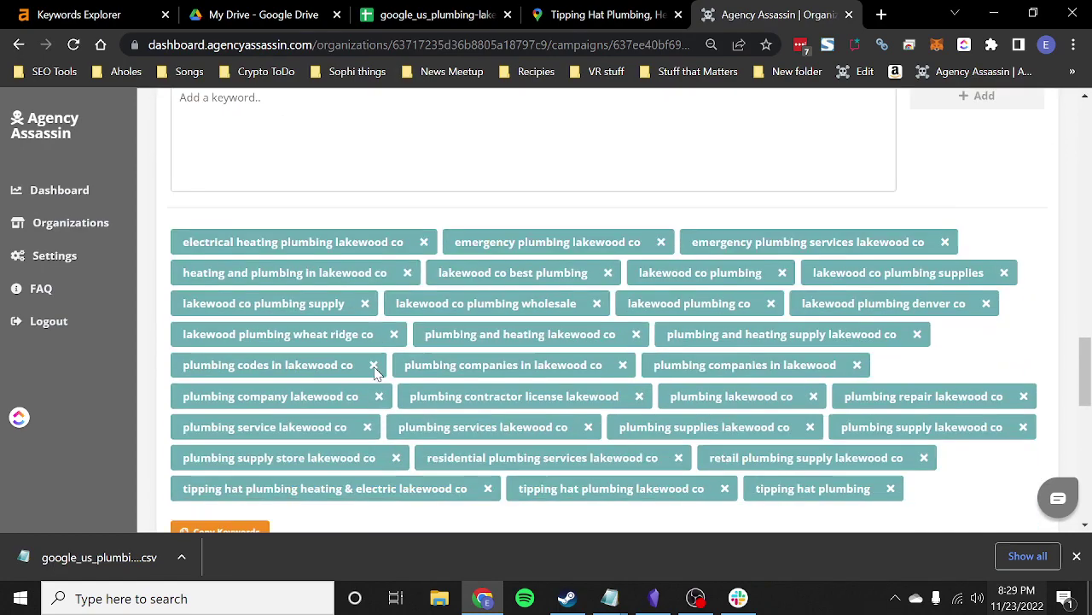
pyautogui.scroll(2, 437, 342)
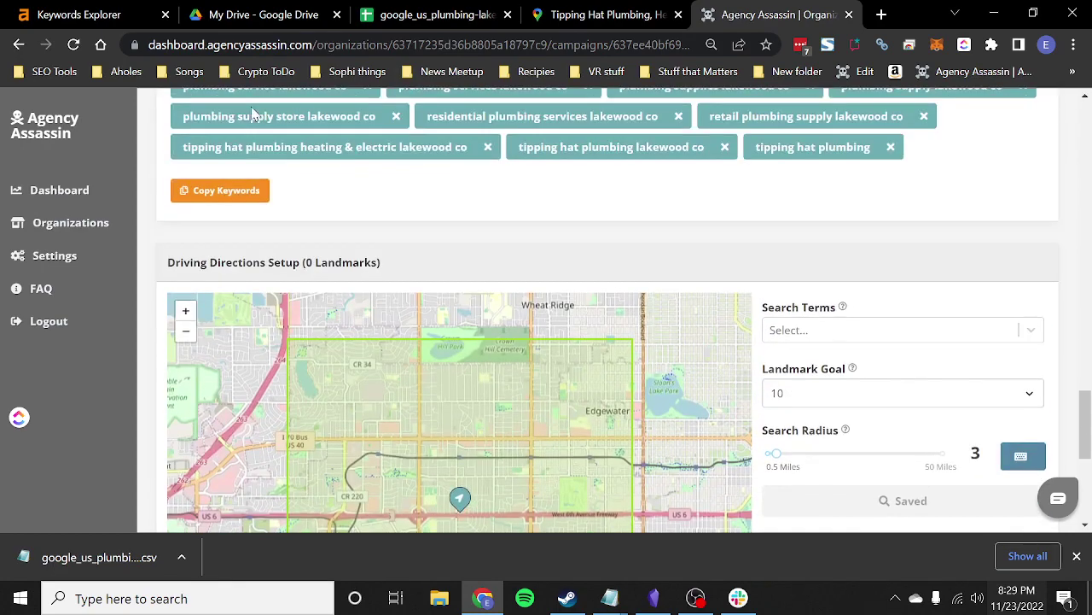
pyautogui.scroll(-2, 873, 283)
pyautogui.scroll(2, 873, 263)
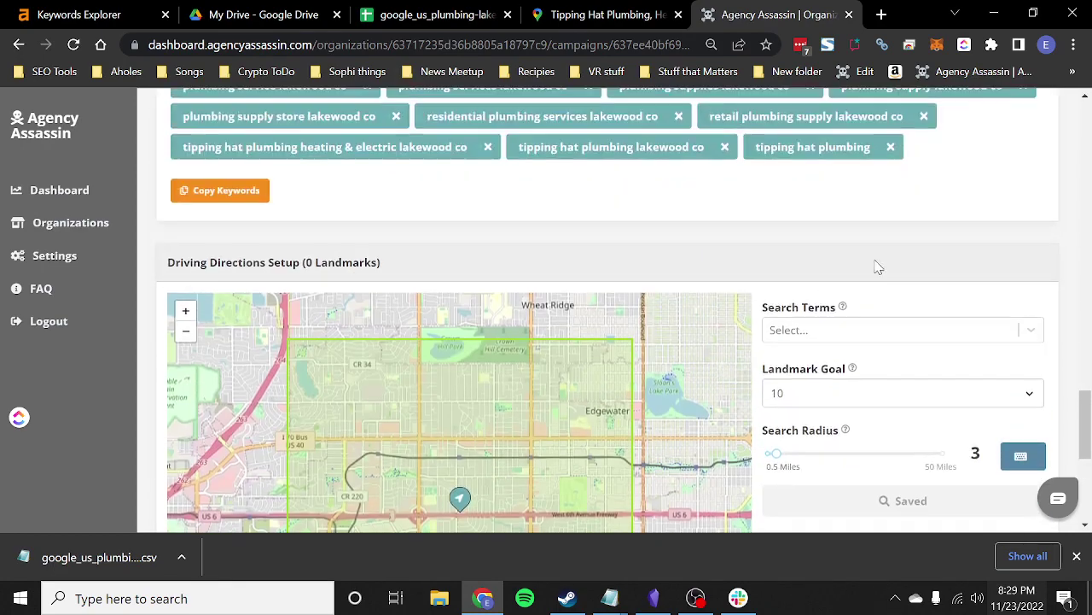
pyautogui.click(906, 333)
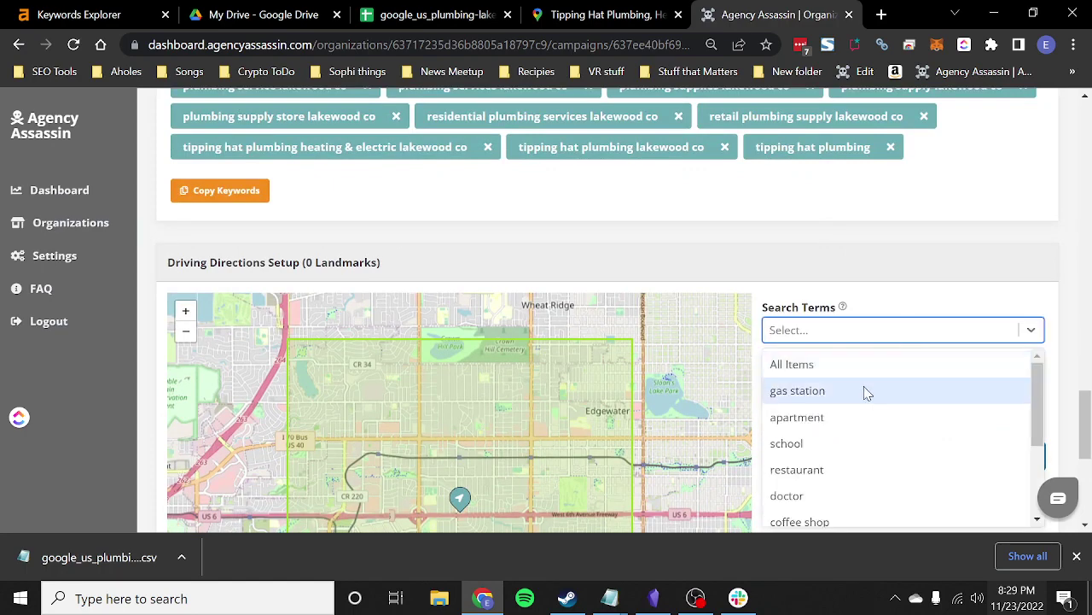
pyautogui.click(857, 364)
pyautogui.scroll(-2, 942, 459)
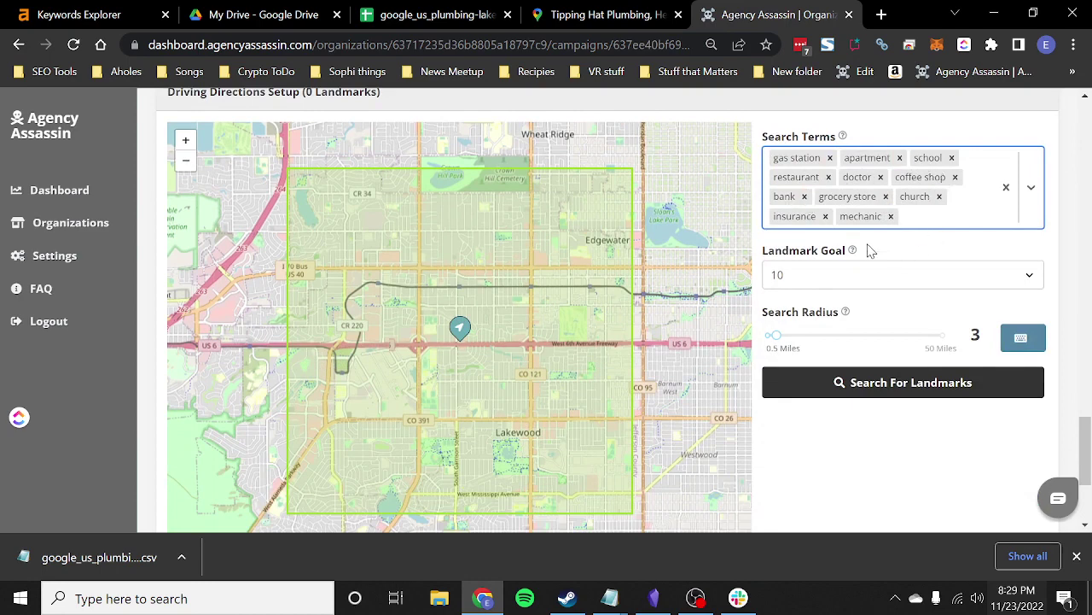
pyautogui.click(887, 287)
pyautogui.click(895, 312)
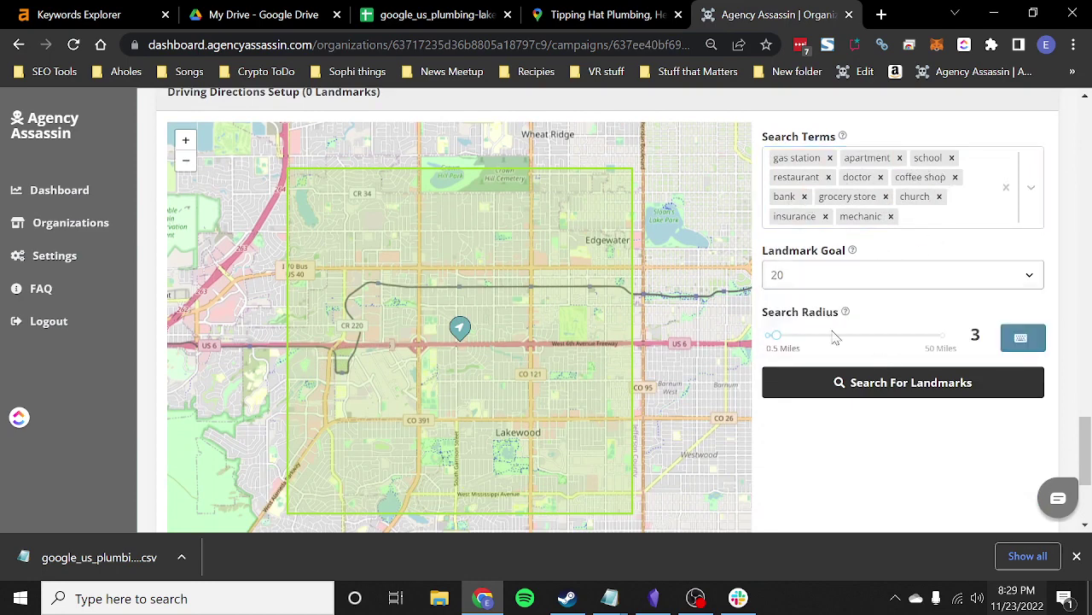
# Set the landmark search radius to 7 miles and start the landmark search
pyautogui.scroll(-1, 802, 290)
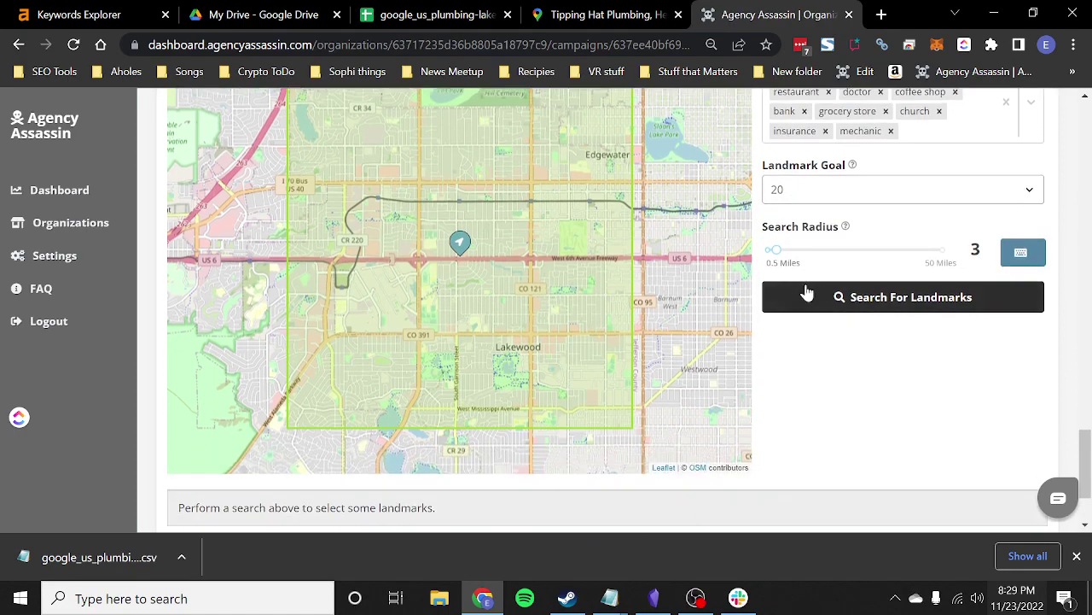
pyautogui.moveTo(798, 252); pyautogui.dragTo(790, 253)
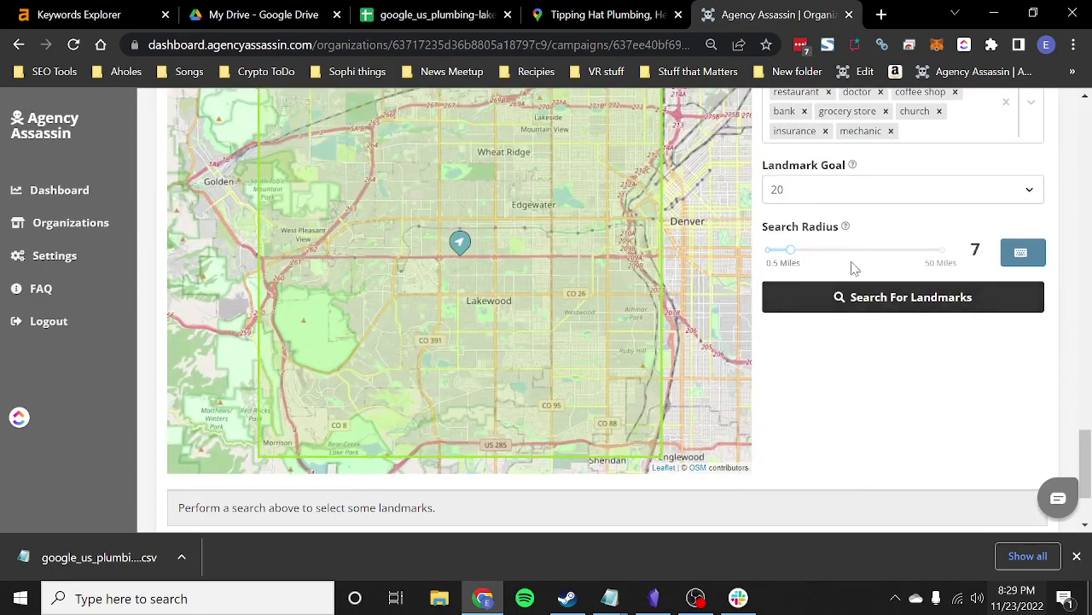
pyautogui.scroll(2, 826, 395)
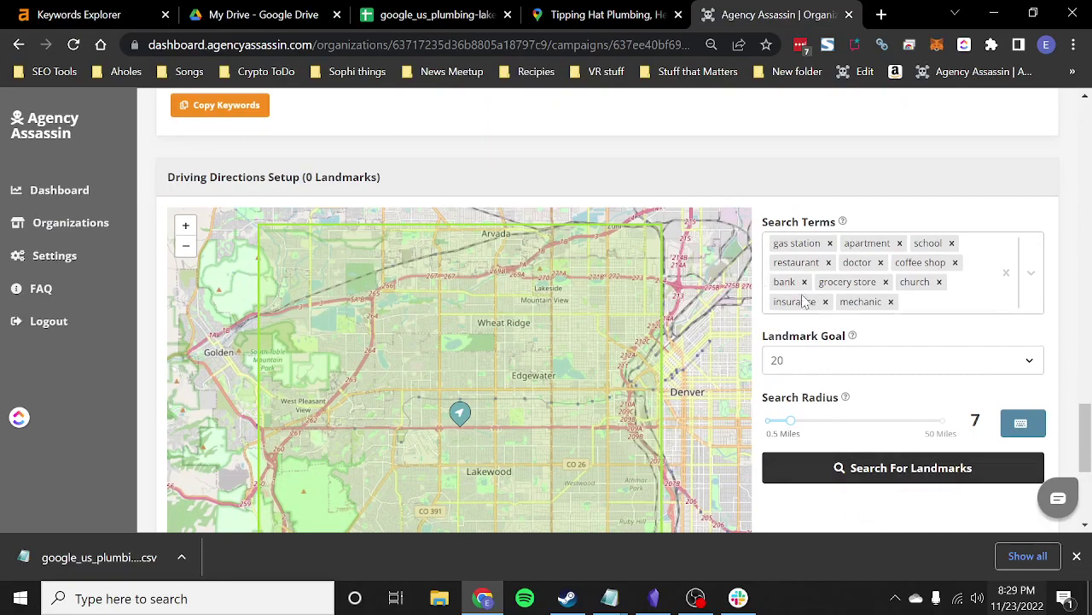
pyautogui.click(883, 472)
pyautogui.scroll(-3, 899, 340)
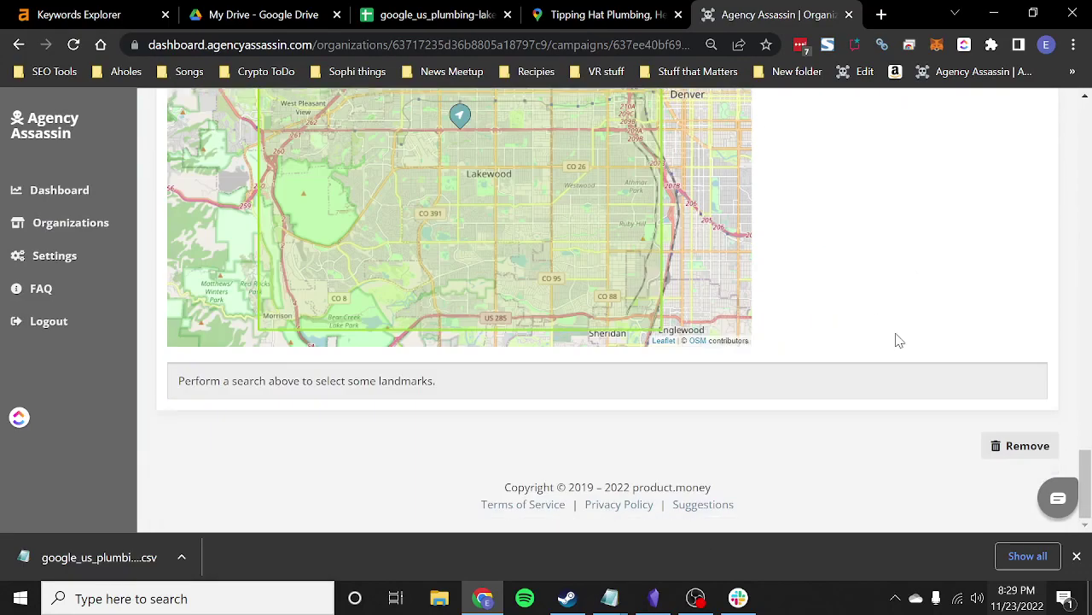
pyautogui.scroll(3, 873, 261)
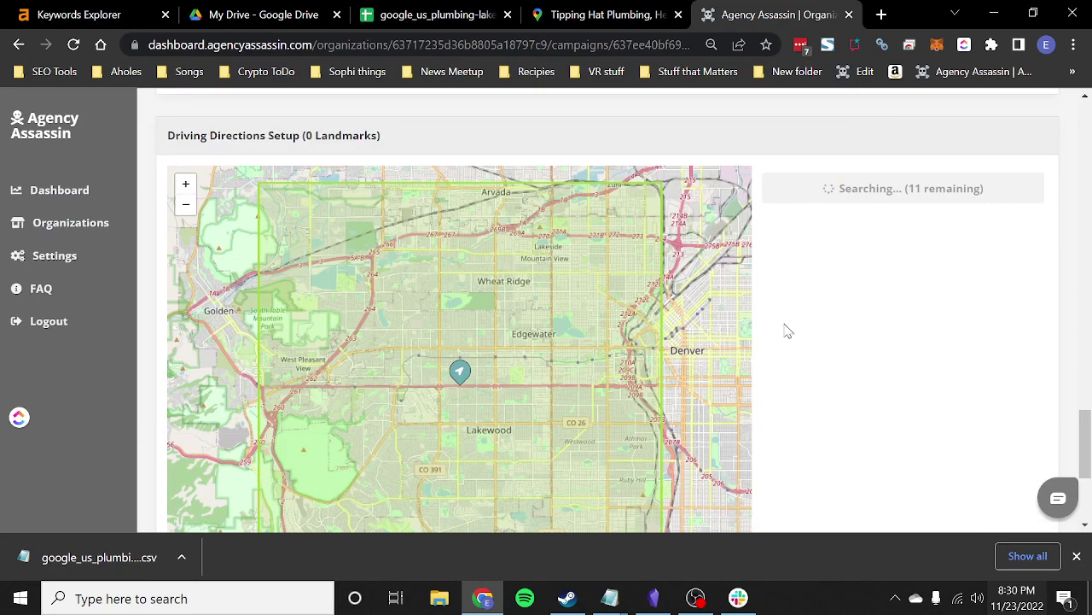
pyautogui.scroll(-3, 290, 230)
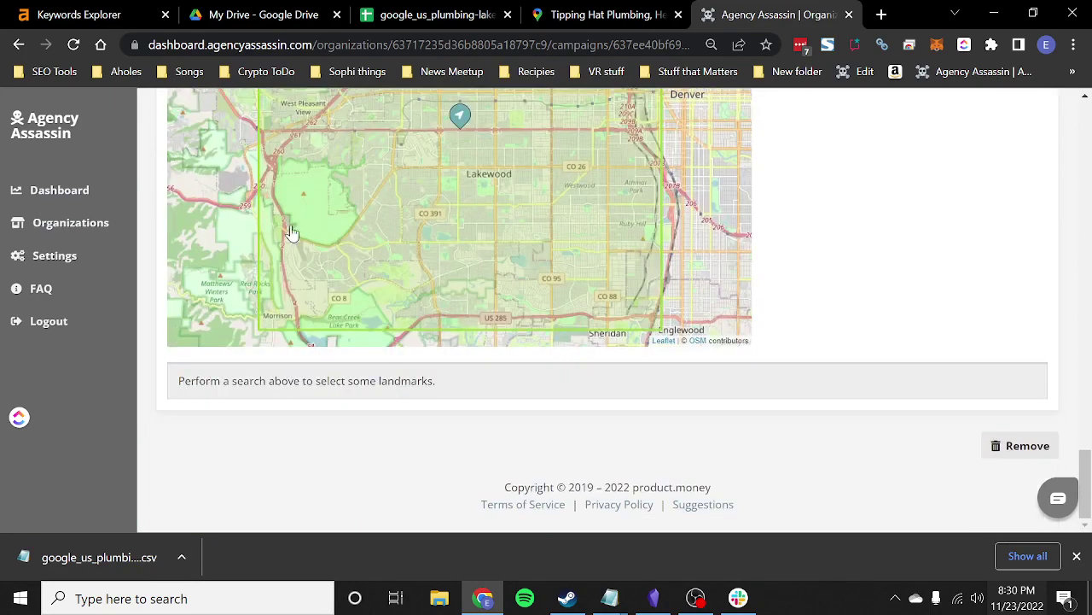
pyautogui.scroll(3, 375, 309)
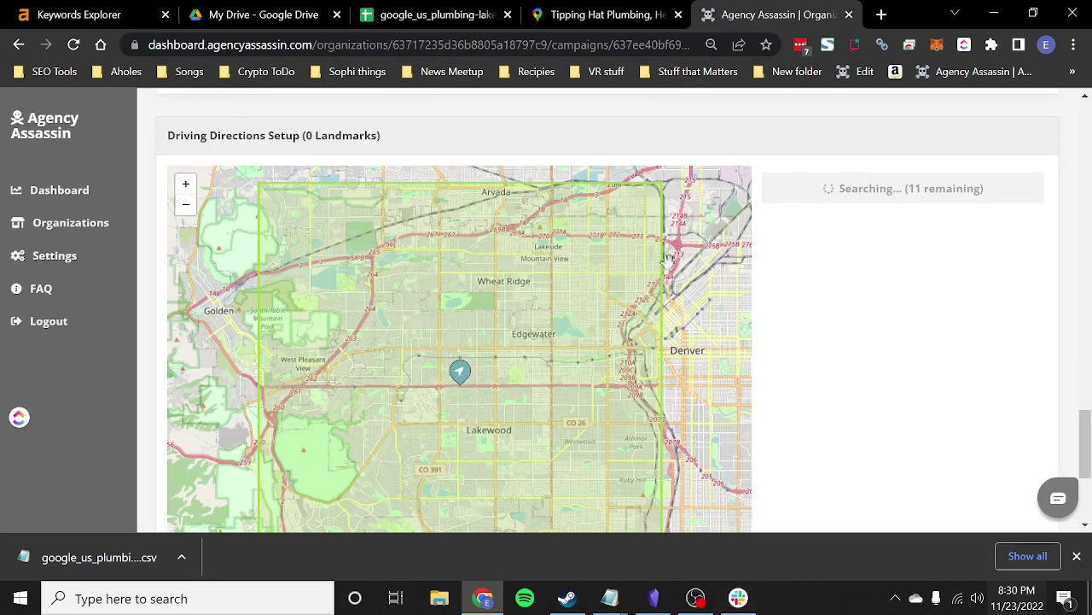
pyautogui.scroll(3, 862, 433)
pyautogui.scroll(-3, 861, 433)
pyautogui.scroll(-2, 555, 404)
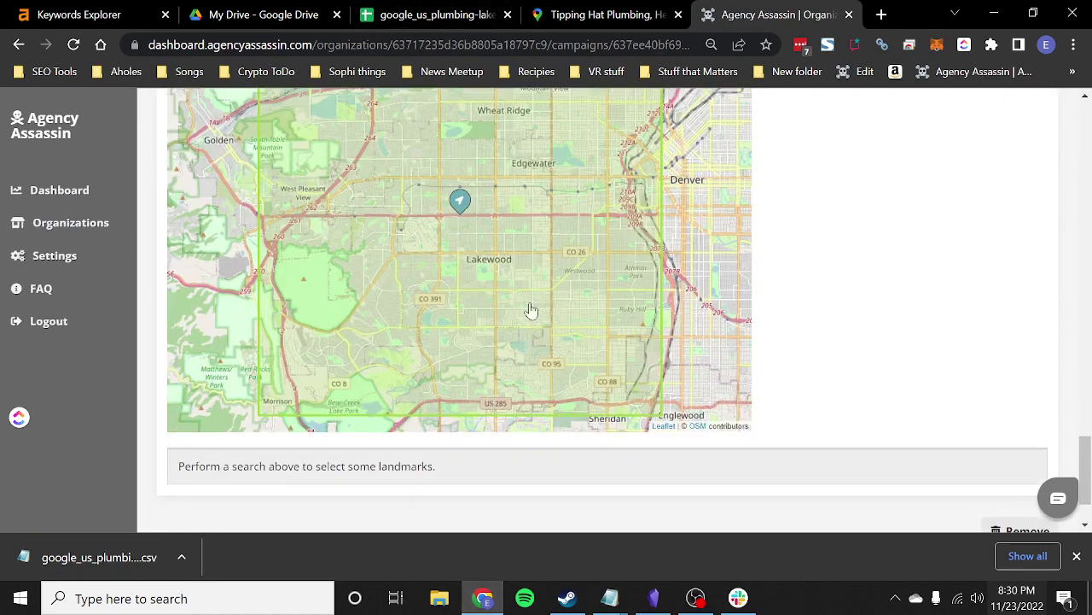
pyautogui.scroll(-1, 994, 428)
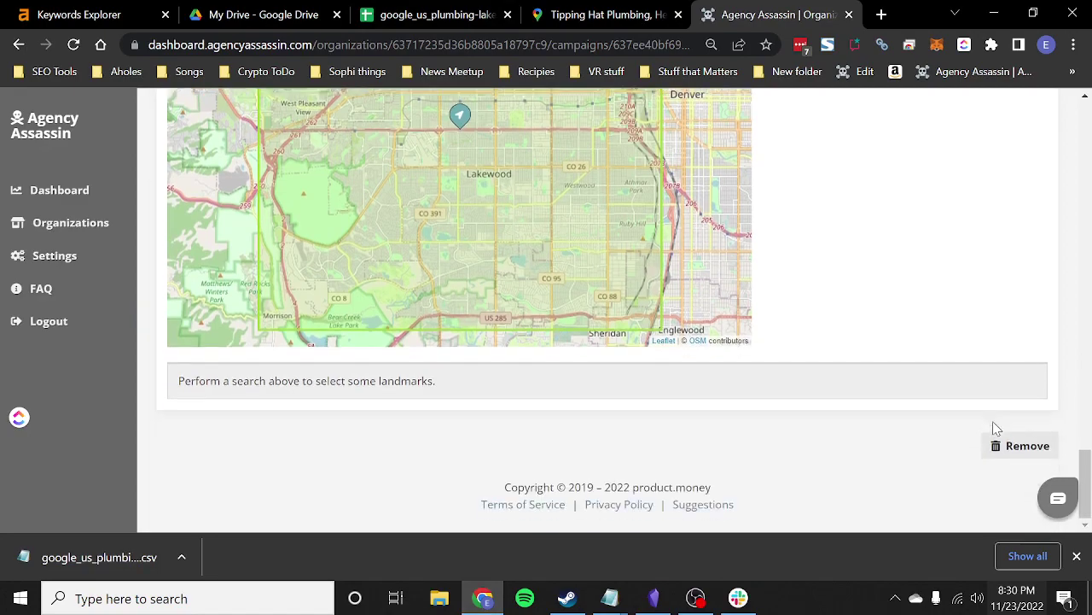
pyautogui.scroll(9, 963, 410)
pyautogui.scroll(-4, 904, 397)
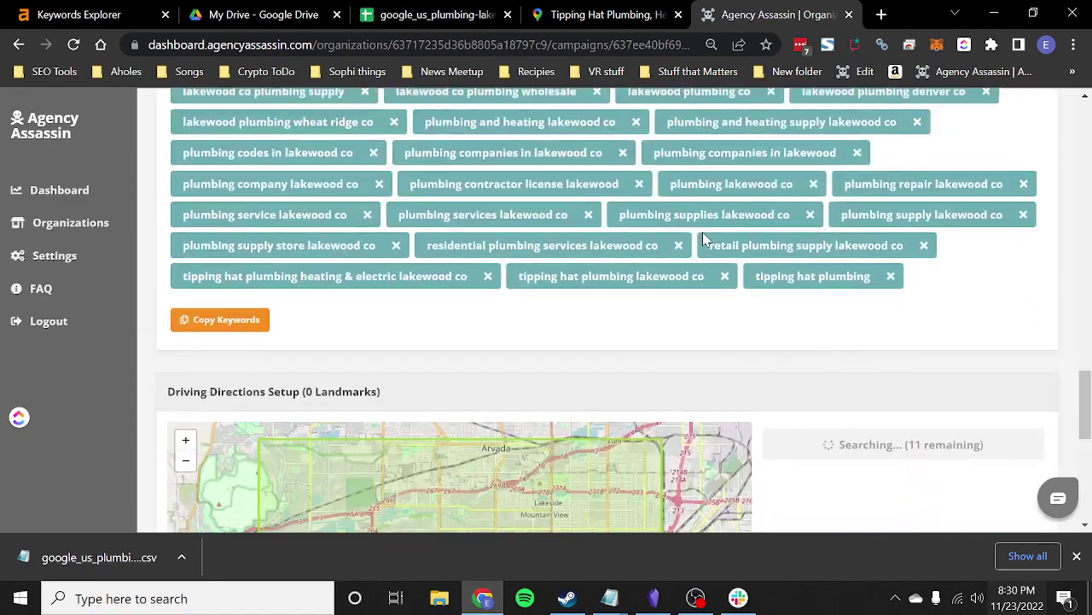
pyautogui.scroll(8, 518, 336)
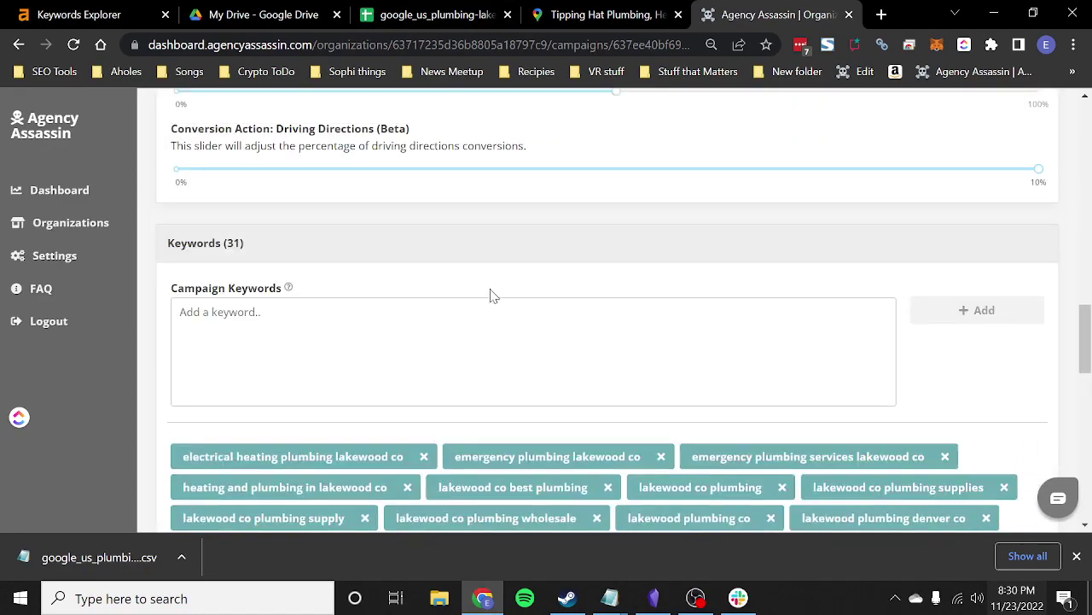
pyautogui.scroll(-7, 555, 393)
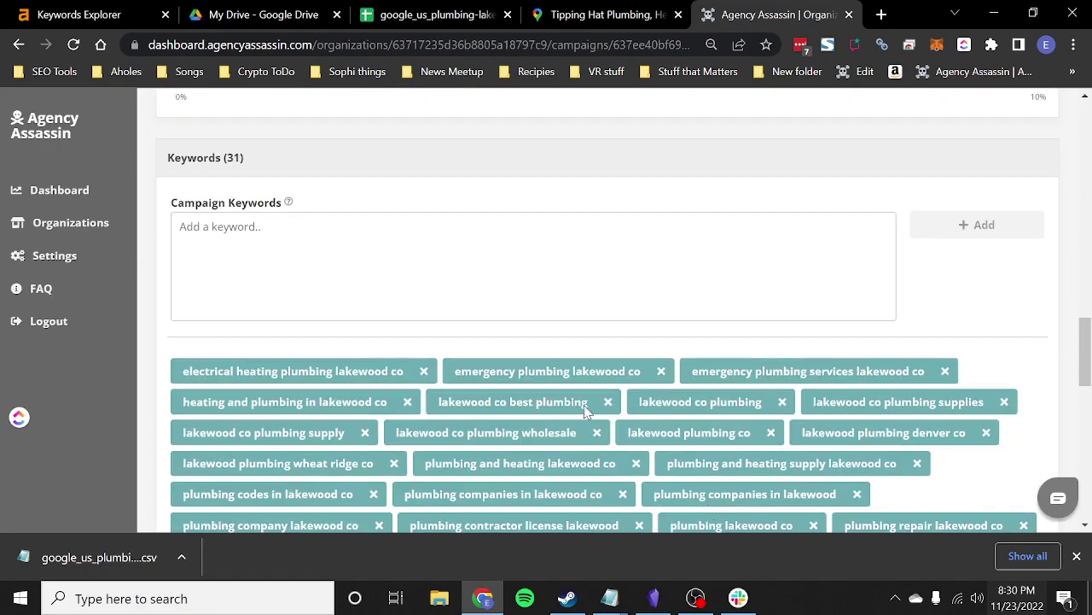
pyautogui.scroll(2, 348, 220)
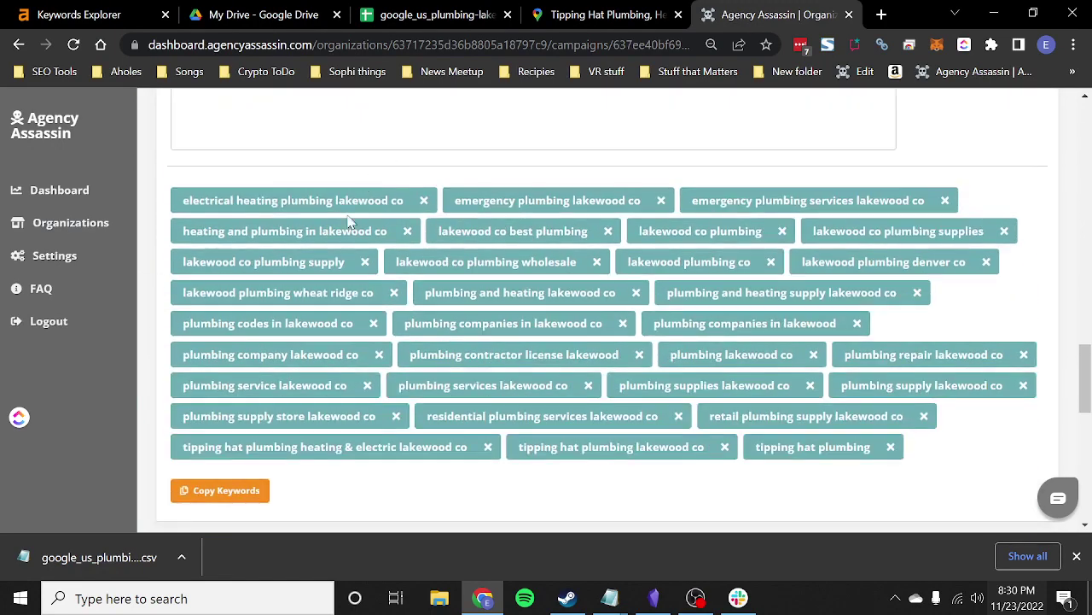
pyautogui.scroll(10, 732, 413)
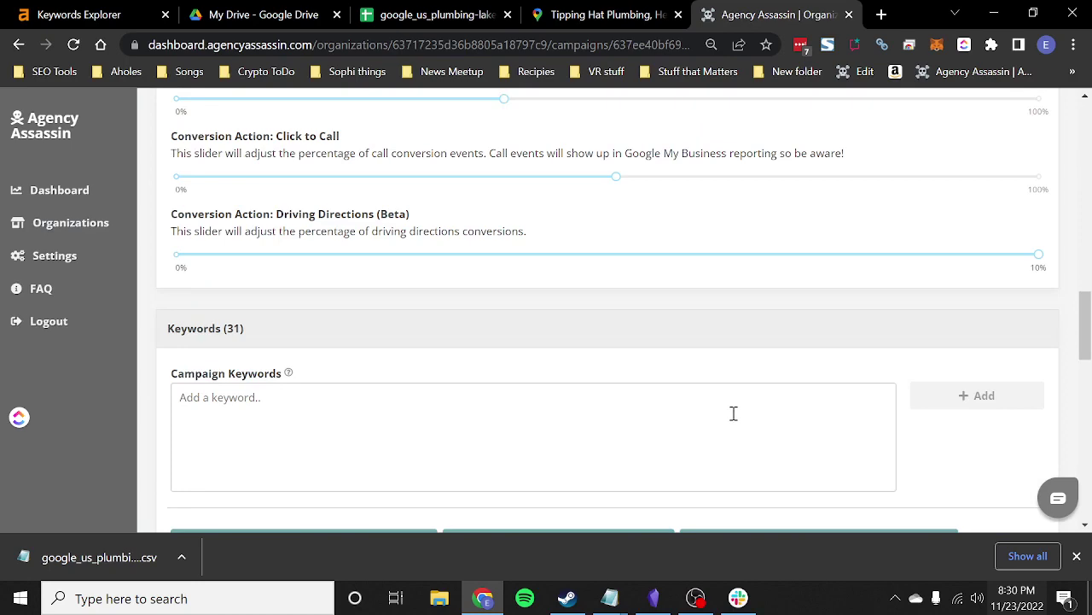
# Drag the Scale Down or Up Click Volume slider far toward its right end
pyautogui.scroll(-1, 571, 424)
pyautogui.scroll(-1, 563, 510)
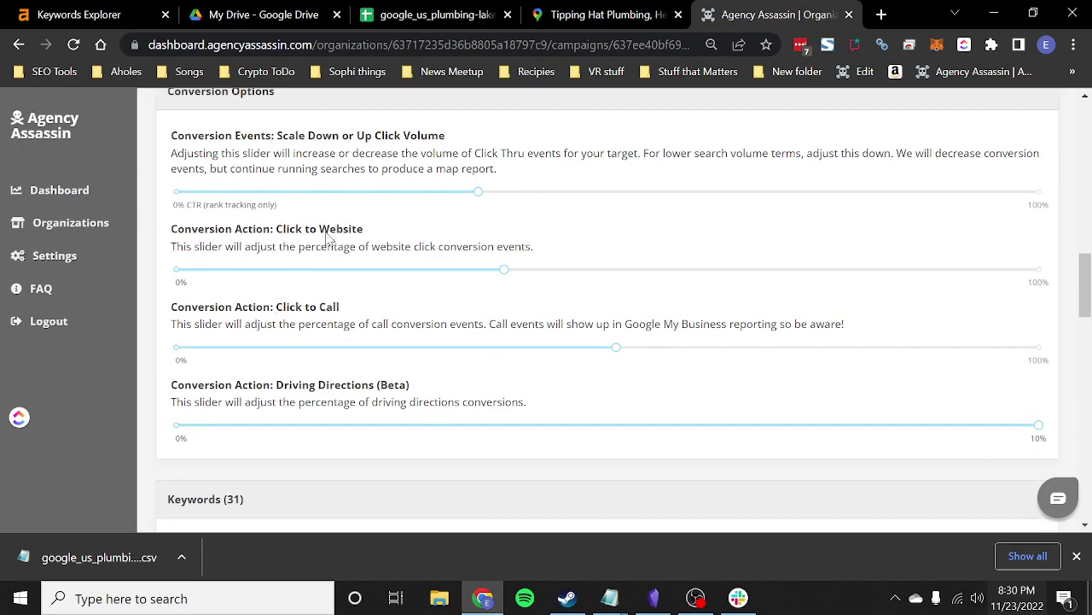
pyautogui.moveTo(479, 187); pyautogui.dragTo(755, 221)
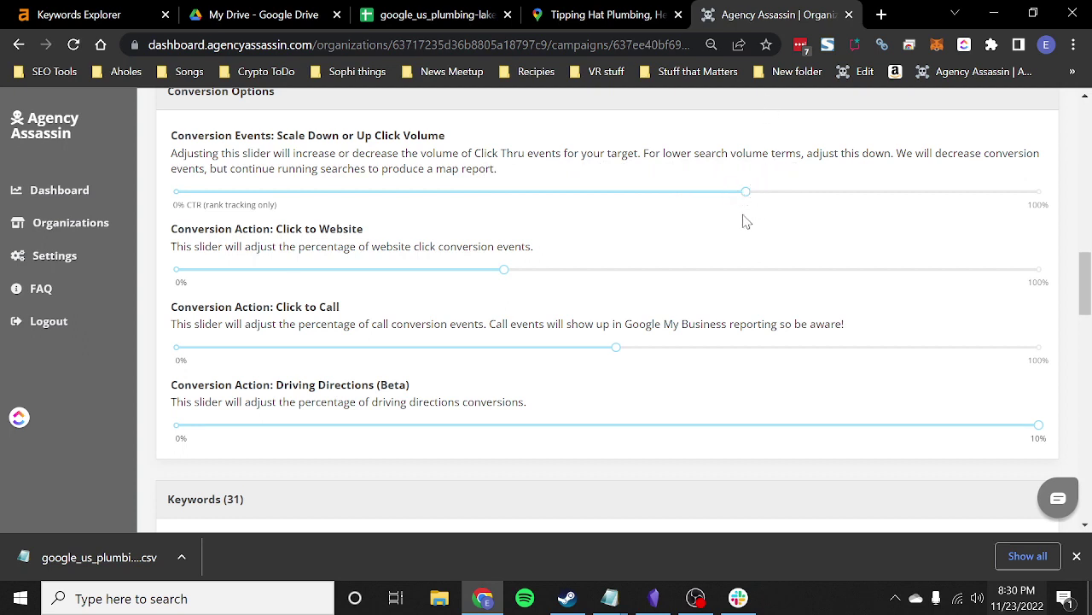
pyautogui.moveTo(745, 192); pyautogui.dragTo(884, 212)
pyautogui.scroll(-3, 773, 222)
pyautogui.scroll(12, 417, 378)
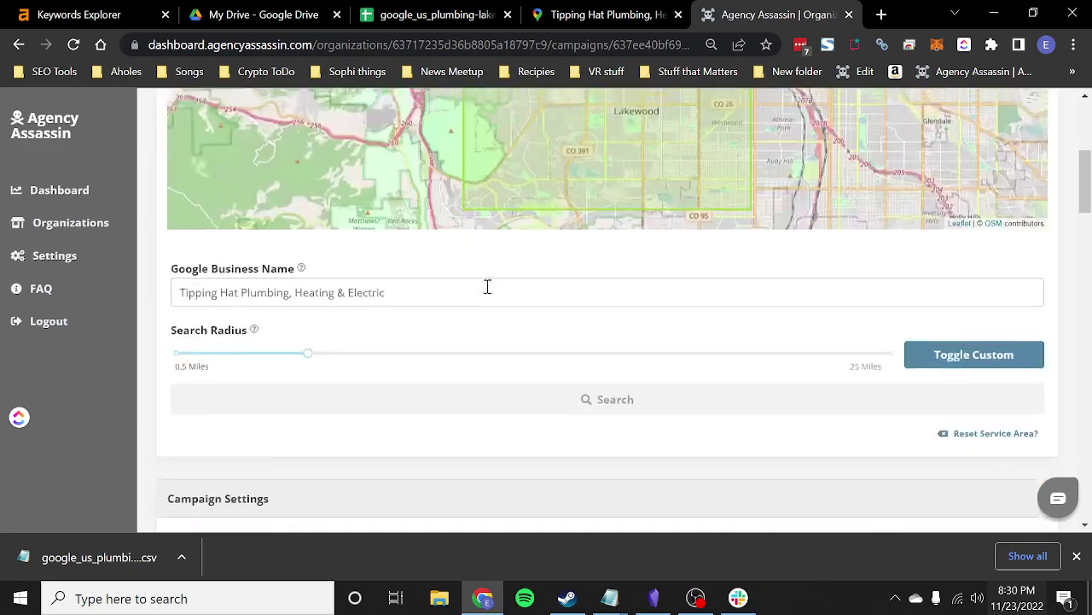
pyautogui.scroll(-4, 488, 287)
# Save the campaign settings, then open the Tipping Hat Lakewood report from the Dashboard
pyautogui.click(555, 401)
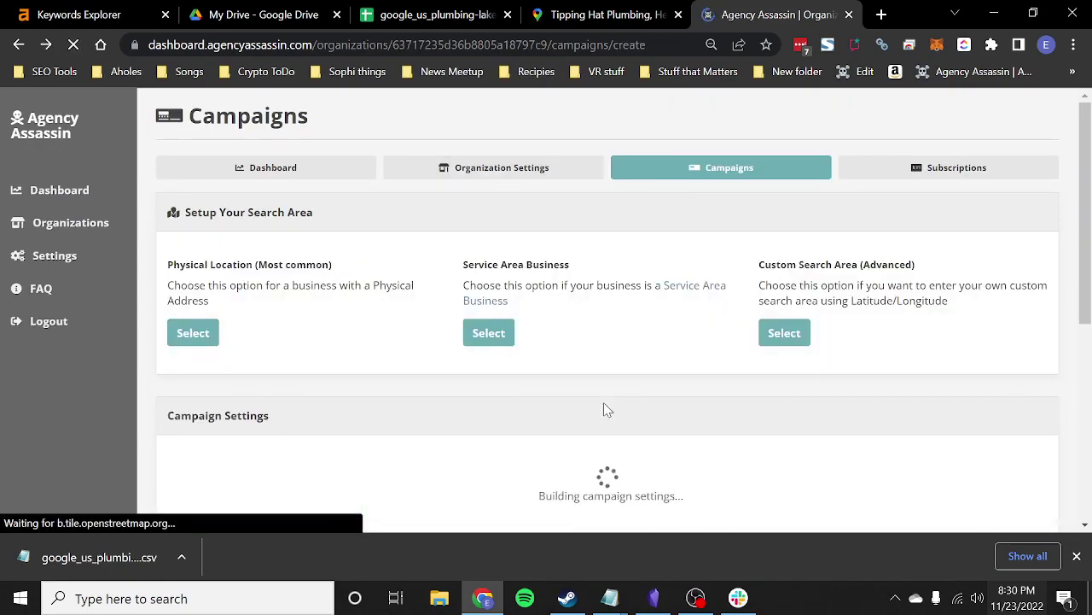
pyautogui.scroll(-1, 515, 260)
pyautogui.click(75, 190)
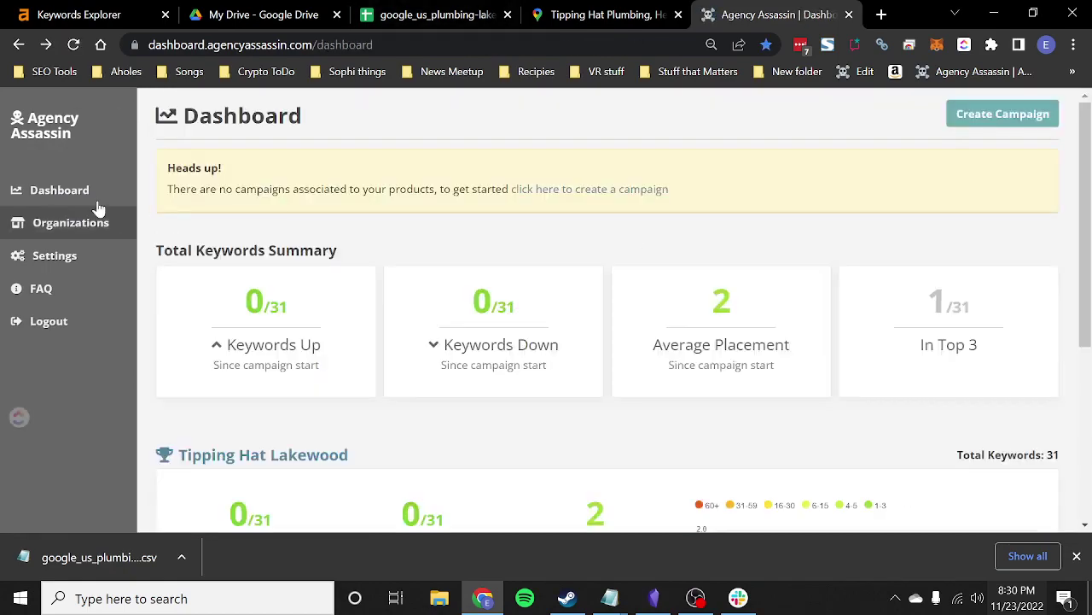
pyautogui.scroll(-3, 273, 305)
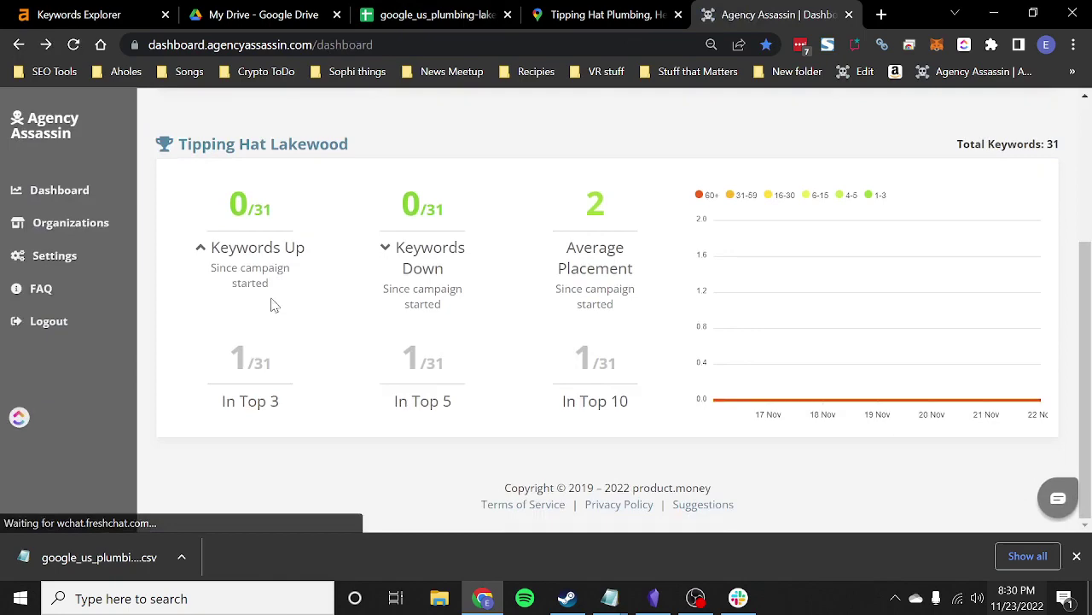
pyautogui.click(262, 146)
# Review the report's 31 keyword rankings: one in positions 1–3, thirty at 16–30
pyautogui.scroll(-3, 478, 419)
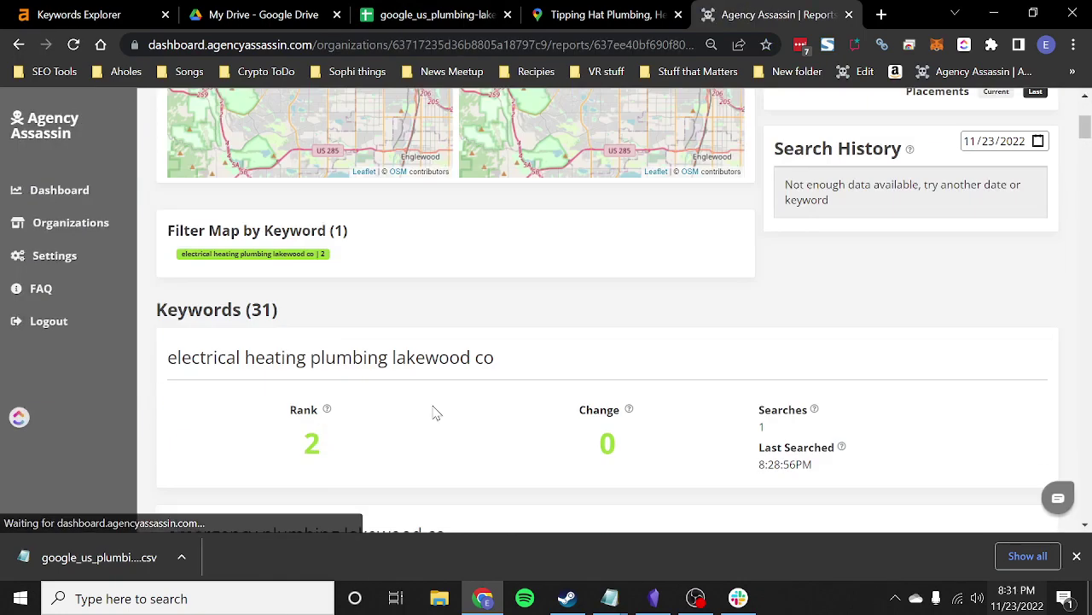
pyautogui.scroll(2, 434, 415)
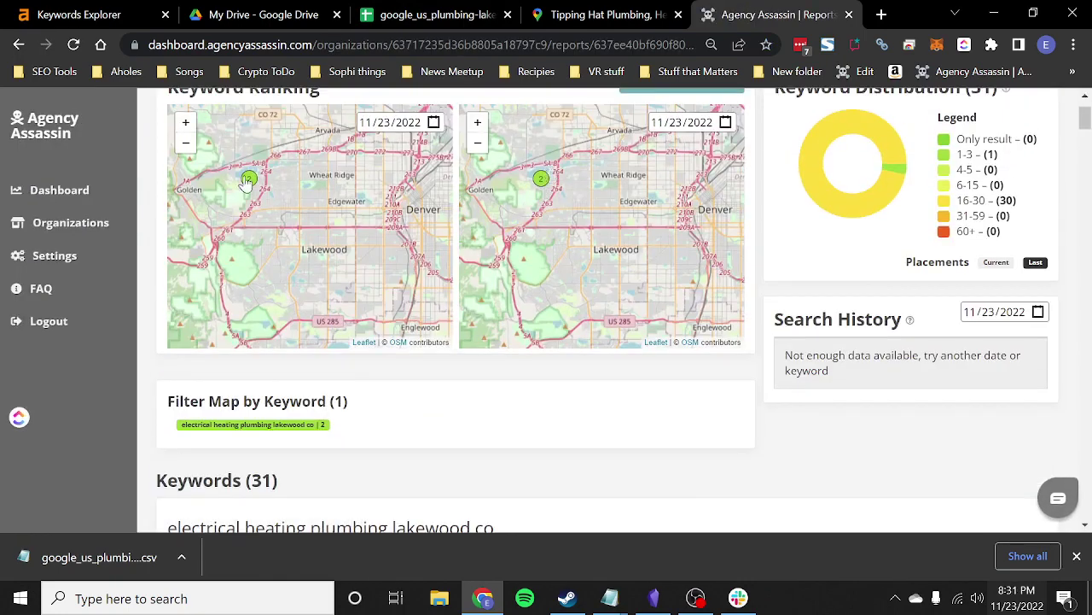
pyautogui.scroll(-1, 255, 392)
pyautogui.scroll(-1, 249, 388)
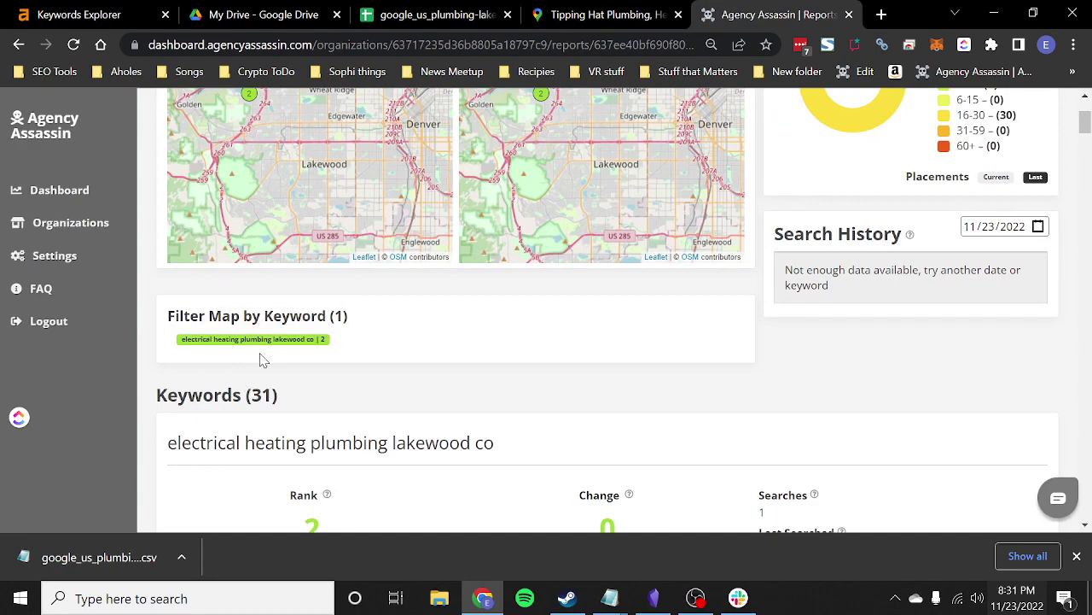
pyautogui.scroll(-4, 261, 402)
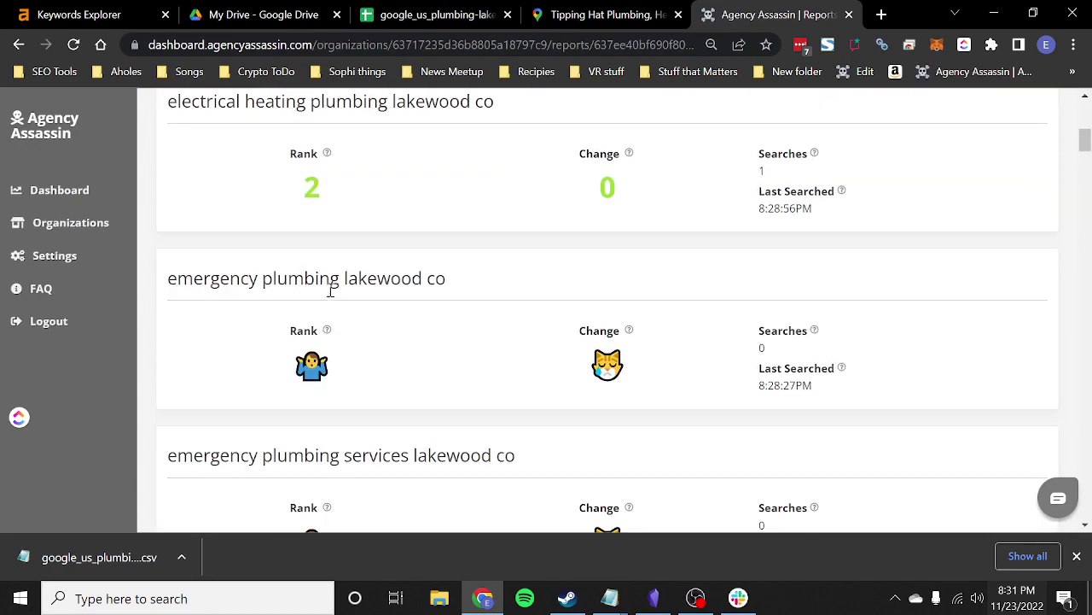
pyautogui.scroll(2, 341, 290)
pyautogui.scroll(-8, 344, 287)
pyautogui.scroll(15, 342, 284)
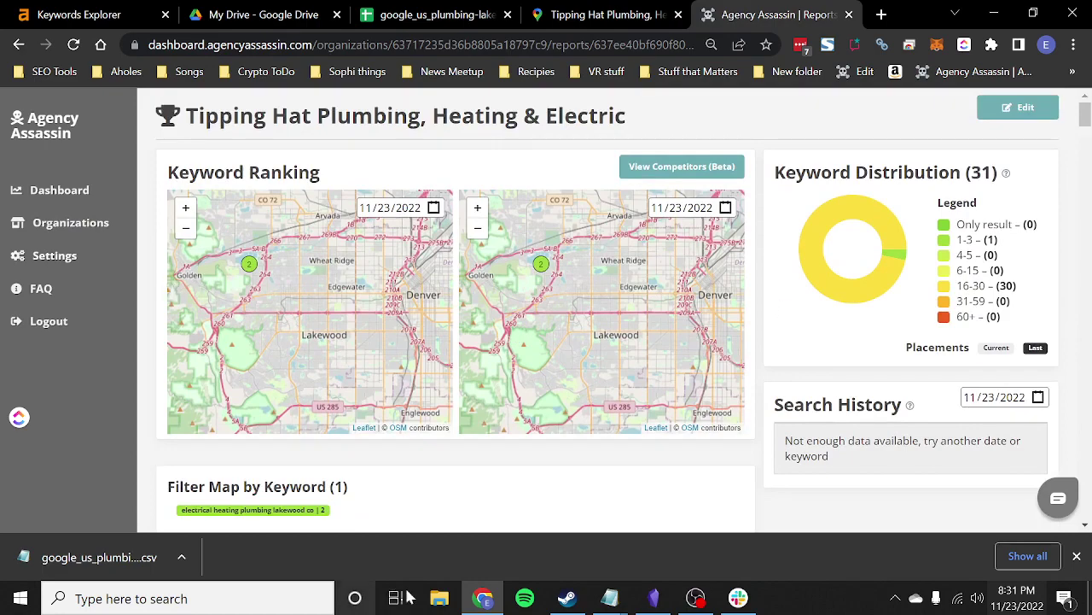
pyautogui.scroll(-8, 583, 357)
pyautogui.scroll(-8, 579, 362)
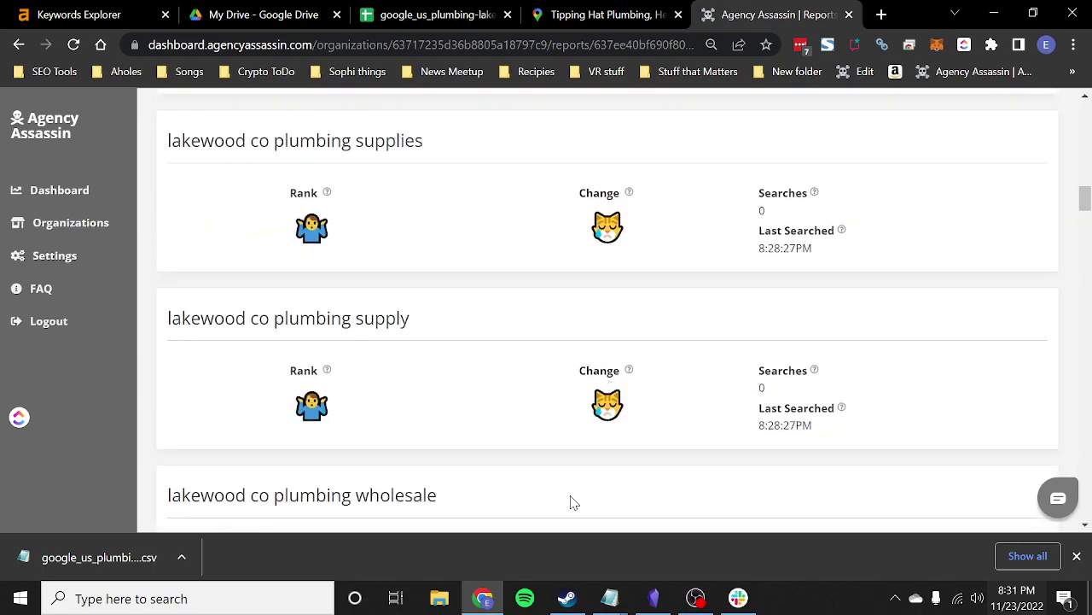
pyautogui.scroll(10, 571, 501)
pyautogui.scroll(6, 580, 342)
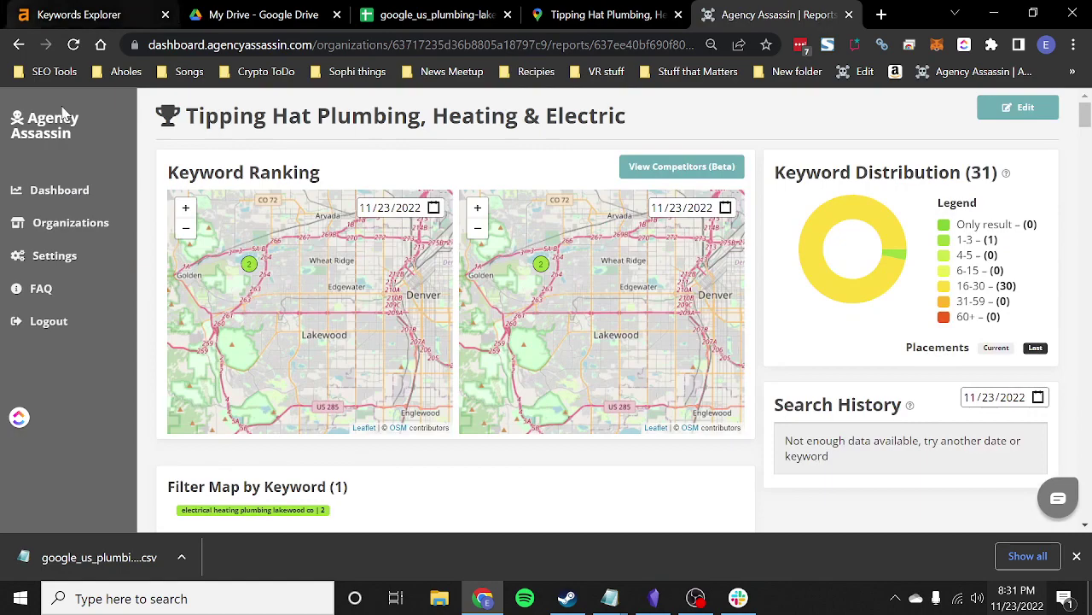
pyautogui.scroll(-4, 845, 340)
pyautogui.scroll(3, 881, 177)
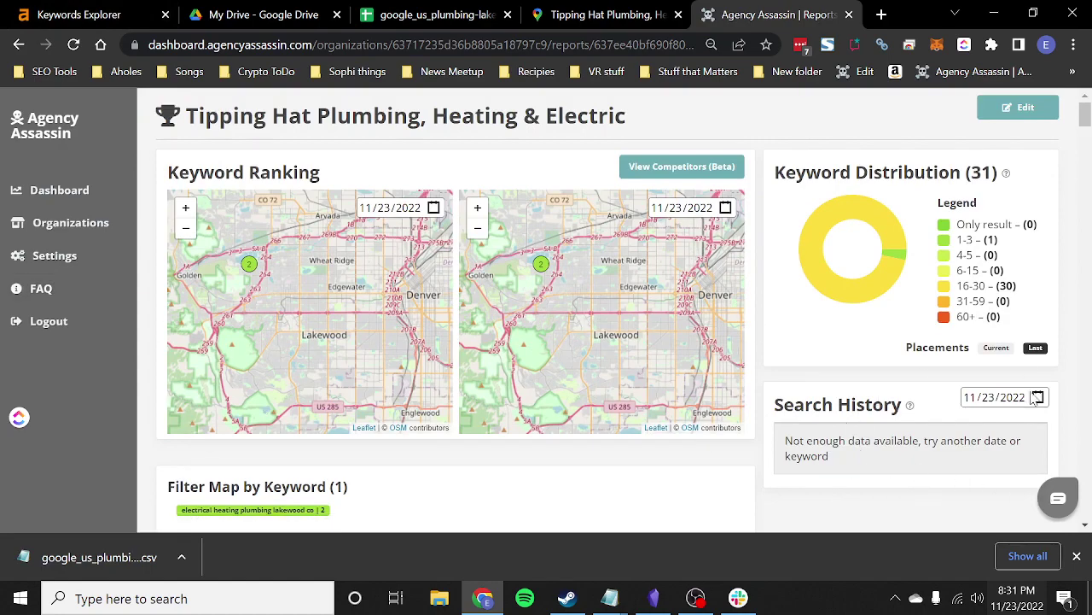
pyautogui.scroll(-15, 478, 312)
pyautogui.scroll(5, 478, 315)
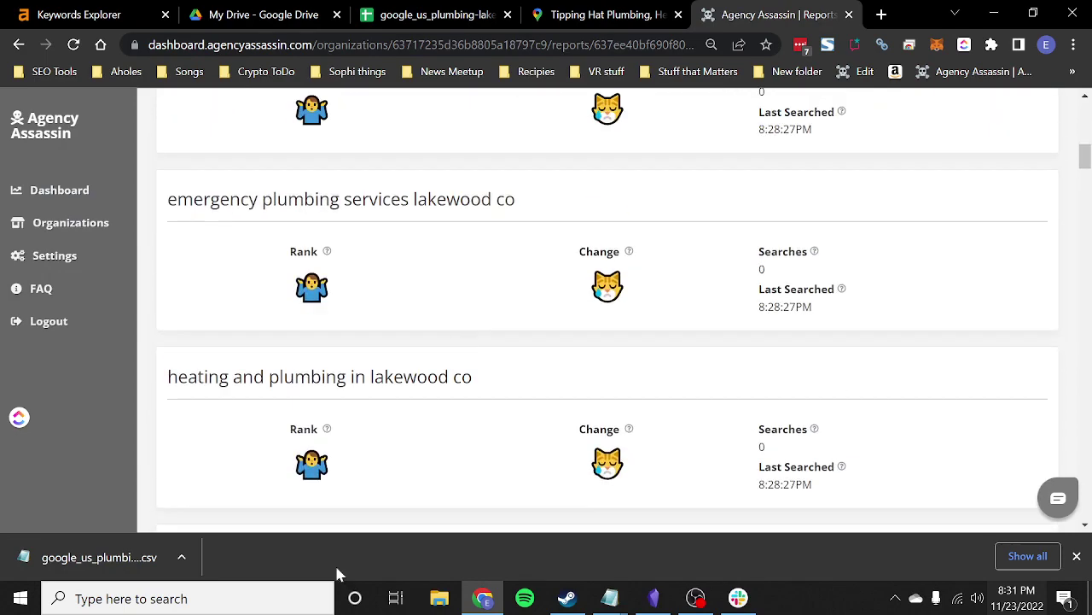
pyautogui.scroll(10, 358, 251)
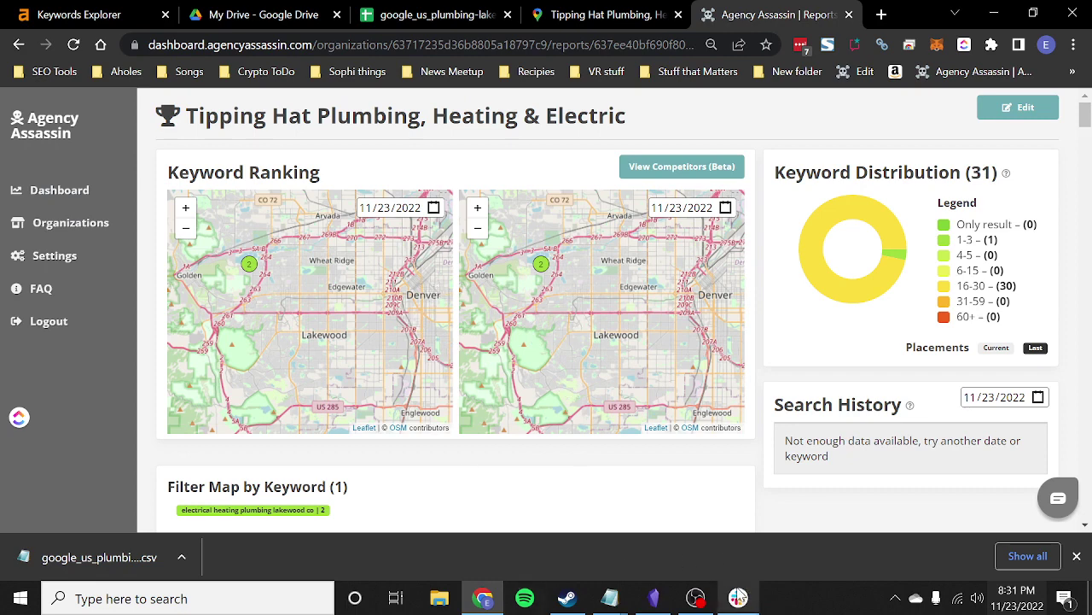
pyautogui.moveTo(711, 600)
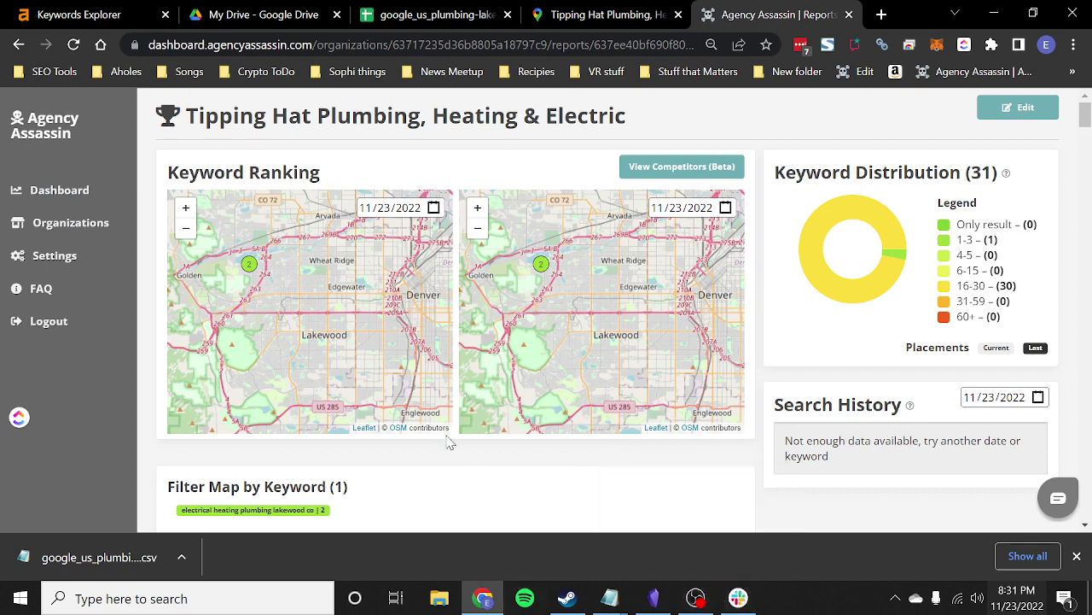